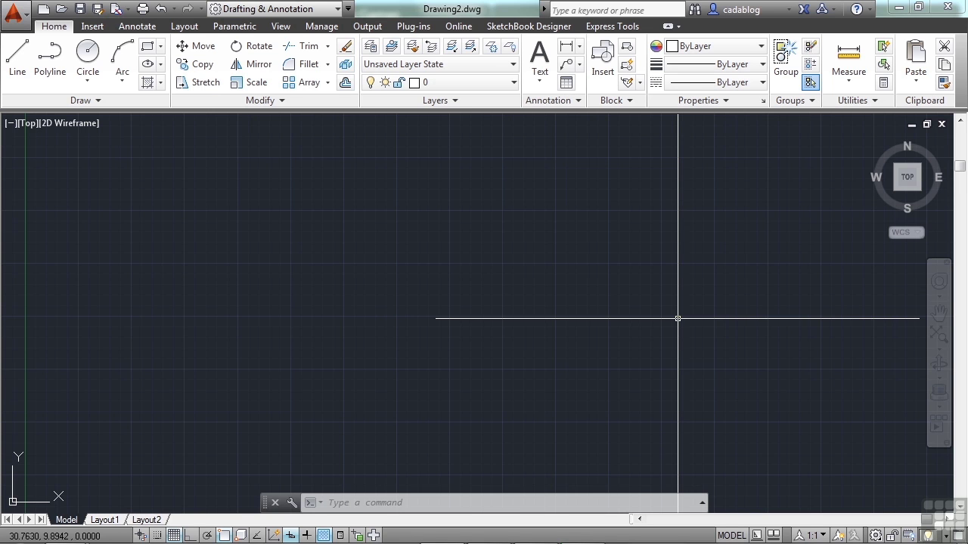
# Step: Open Dimension Example.dwg from folder 10 of the Projects folder
pyautogui.write('open')
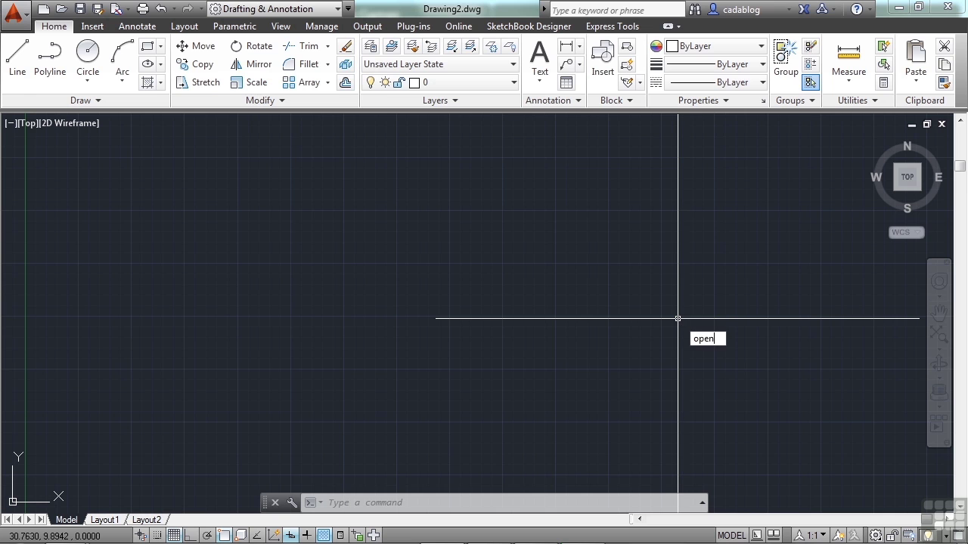
pyautogui.press('Return')
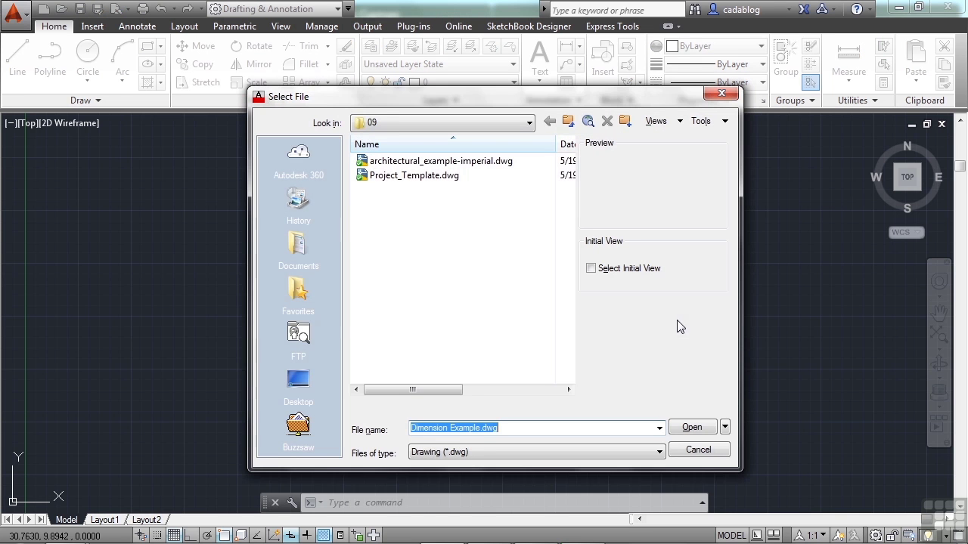
pyautogui.click(568, 121)
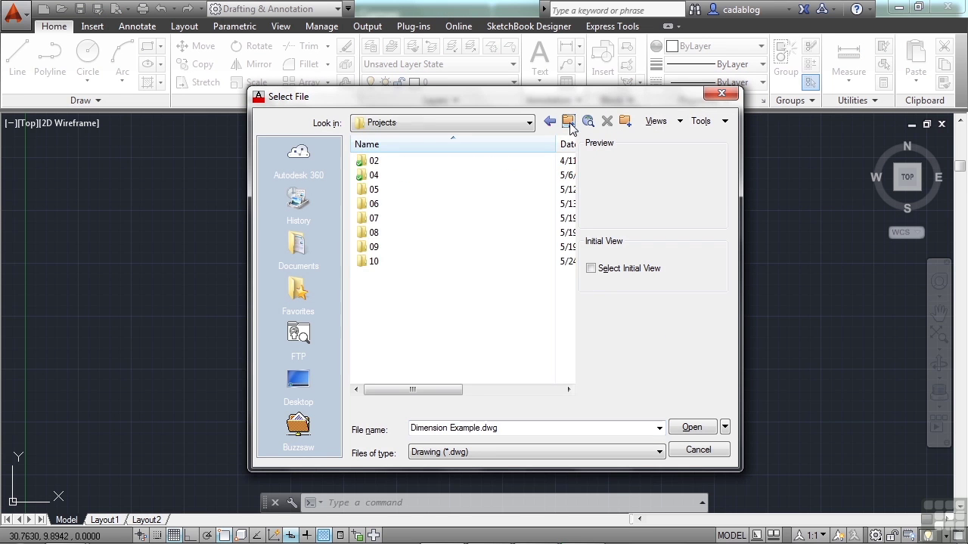
pyautogui.doubleClick(376, 263)
pyautogui.click(399, 179)
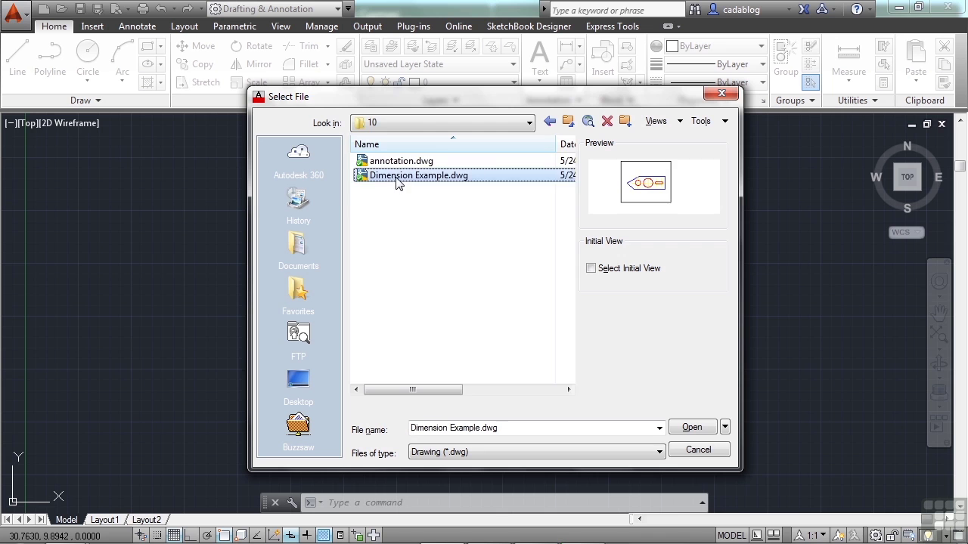
pyautogui.click(690, 427)
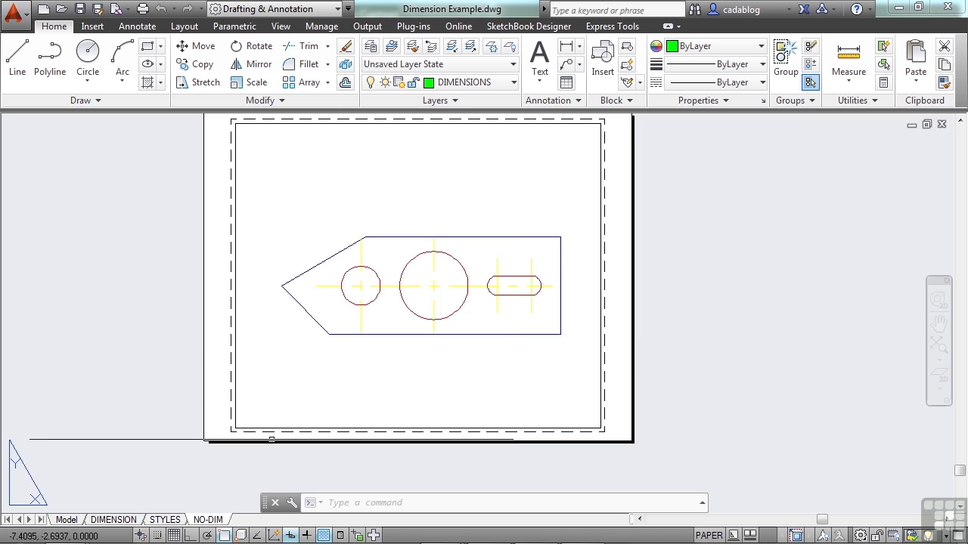
# Step: Switch to the DIMENSION layout and inspect its finished dimensions, such as the 200' linear dimension
pyautogui.click(113, 519)
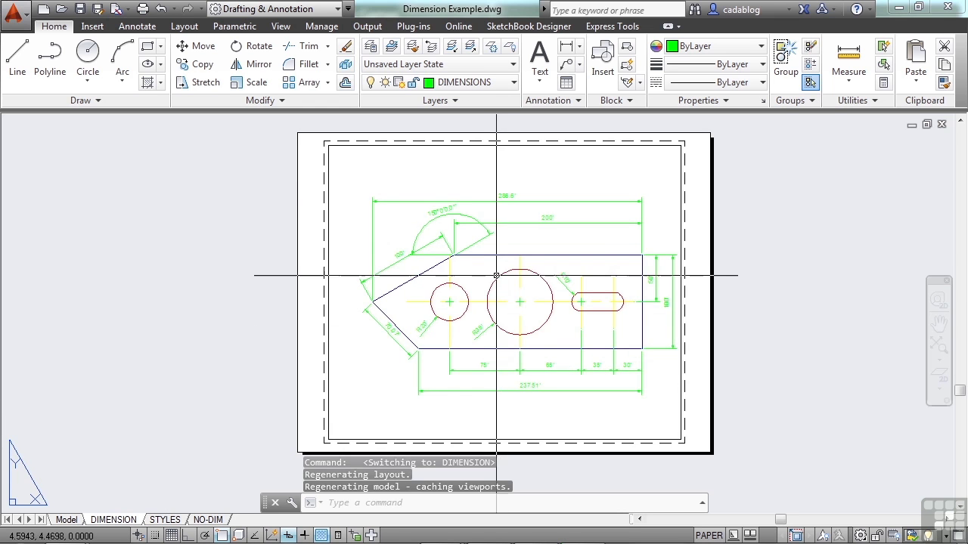
pyautogui.scroll(4, 528, 230)
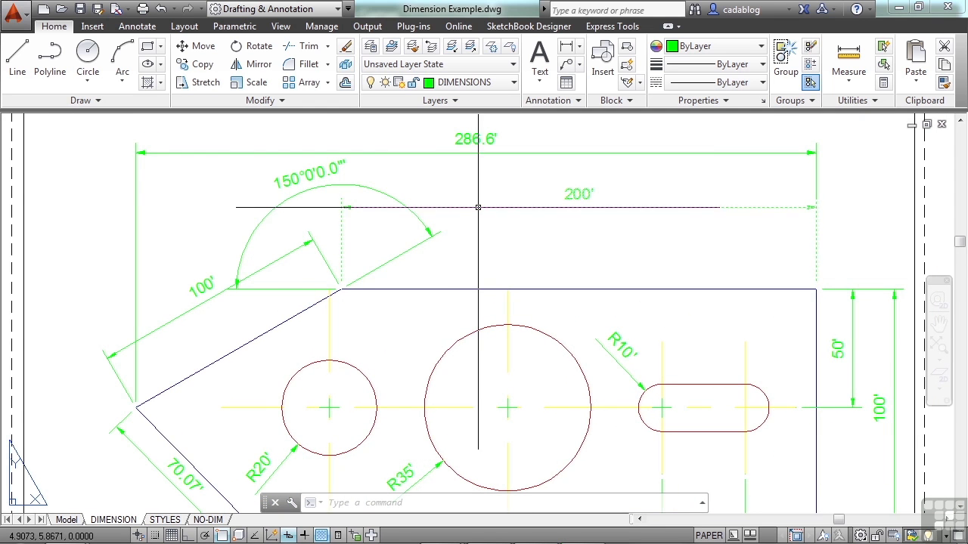
pyautogui.click(478, 207)
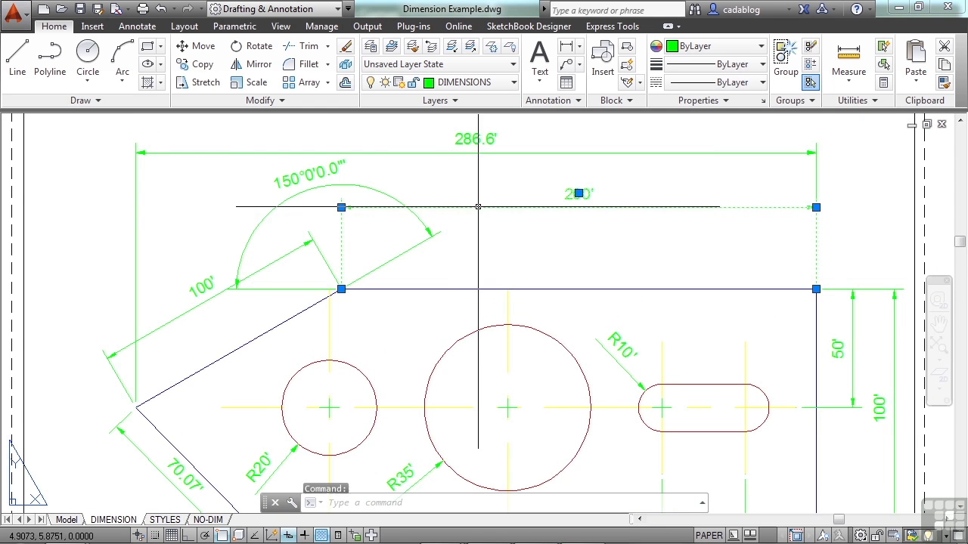
pyautogui.click(441, 149)
pyautogui.scroll(-2, 441, 151)
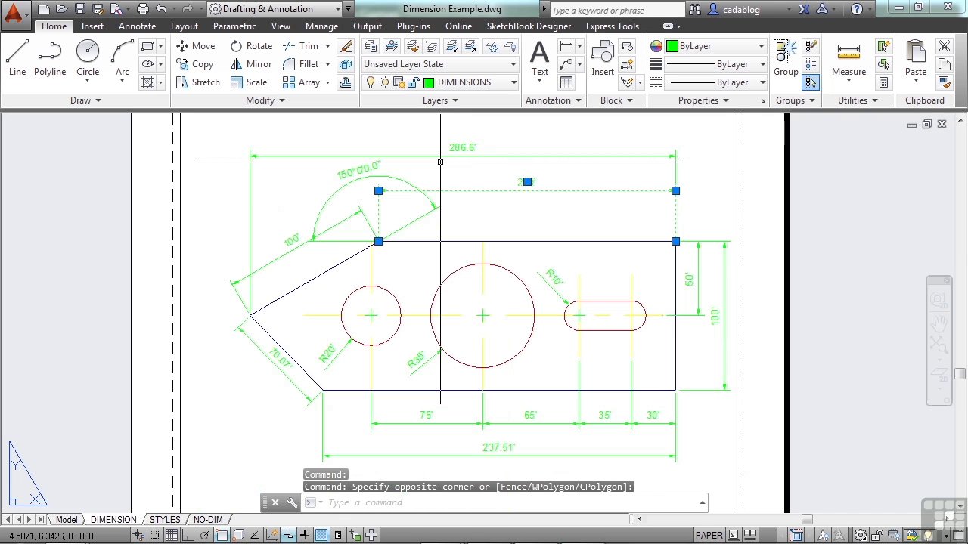
pyautogui.press('Escape')
pyautogui.press('Escape')
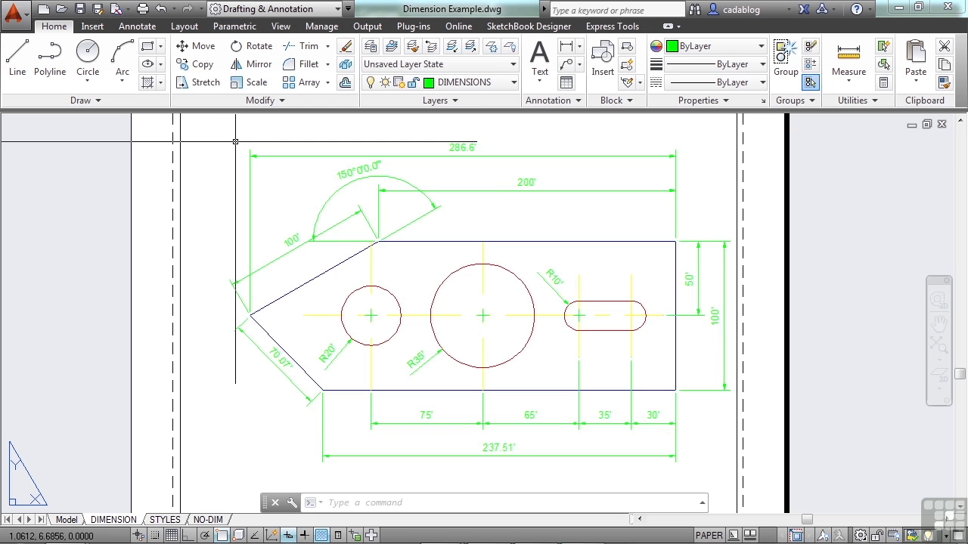
pyautogui.scroll(-2, 236, 185)
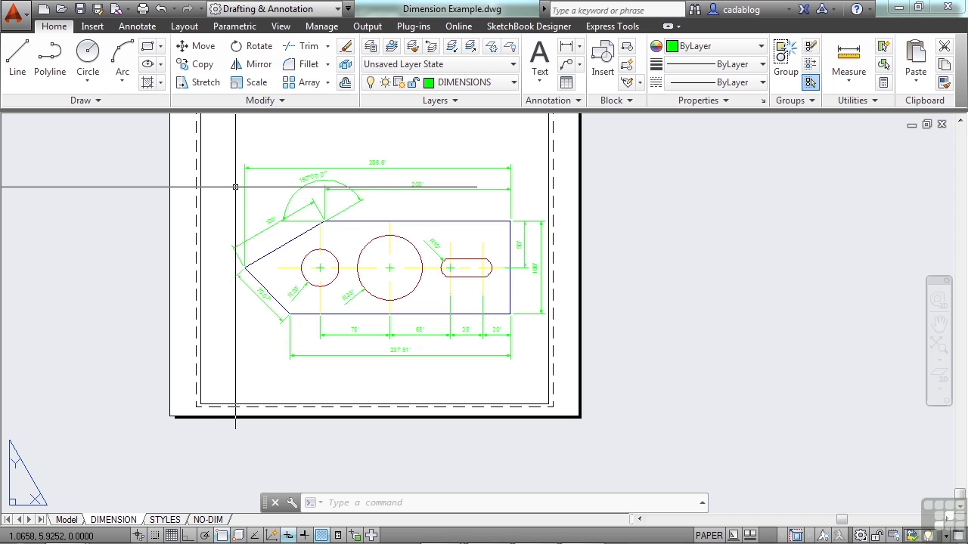
pyautogui.write('DIM')
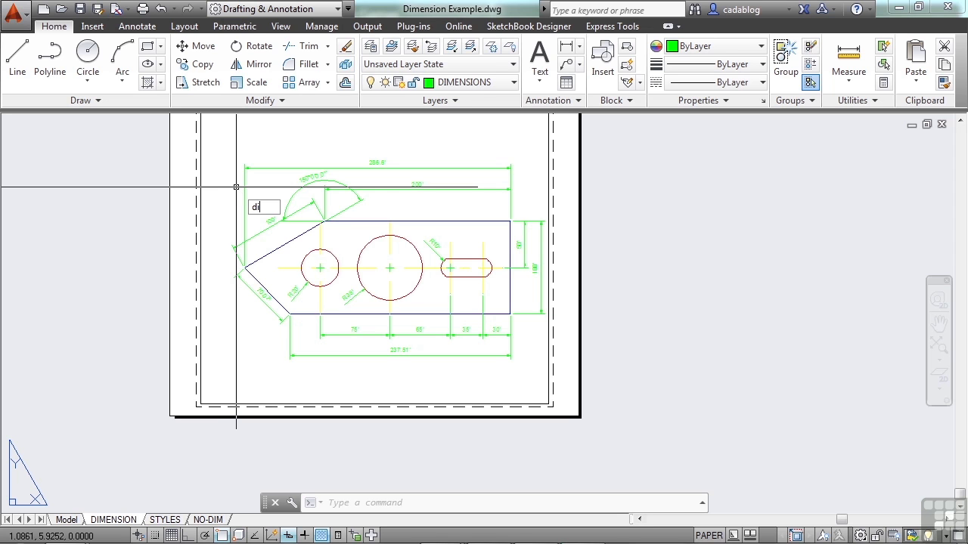
pyautogui.write('ASSOC')
pyautogui.press('Return')
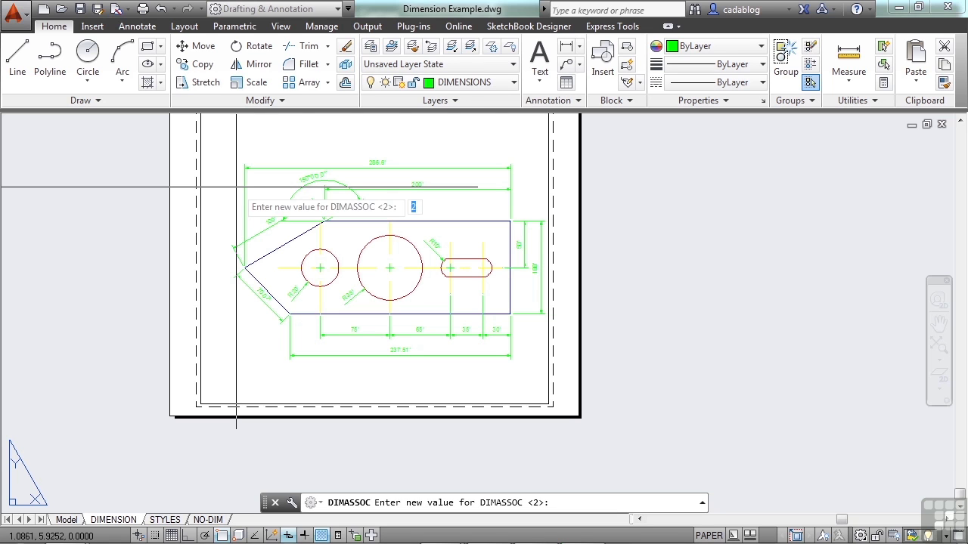
pyautogui.press('Escape')
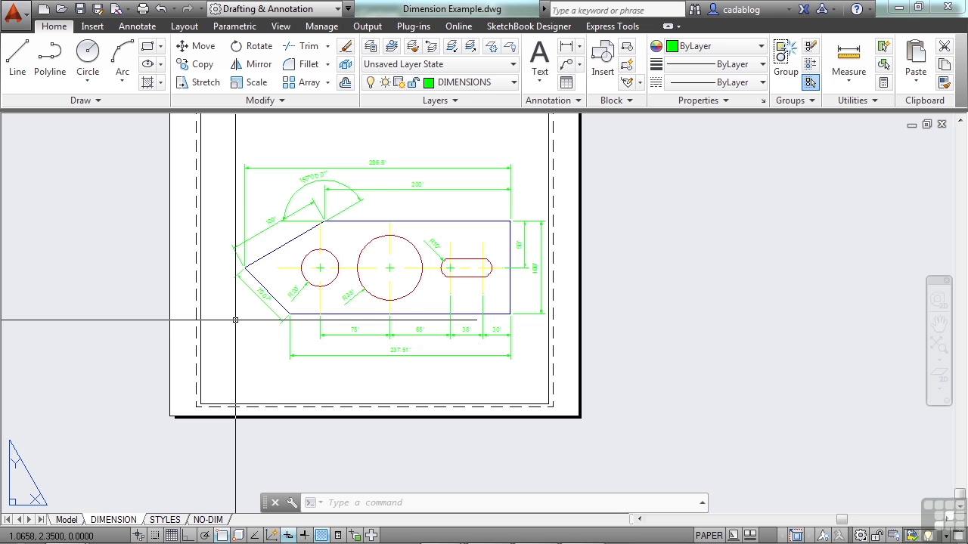
pyautogui.scroll(6, 235, 320)
pyautogui.scroll(-2, 270, 296)
pyautogui.moveTo(270, 296); pyautogui.dragTo(272, 314, button='middle')
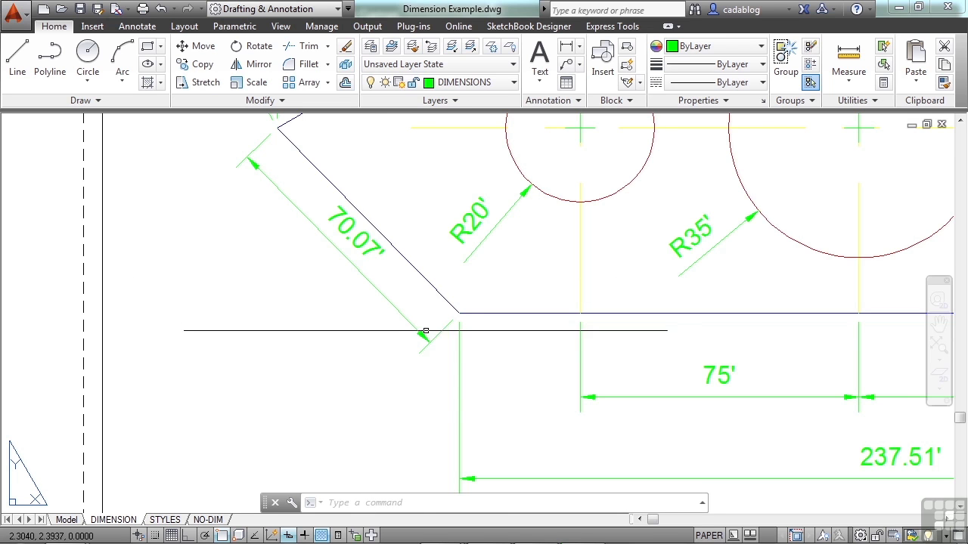
pyautogui.scroll(3, 423, 341)
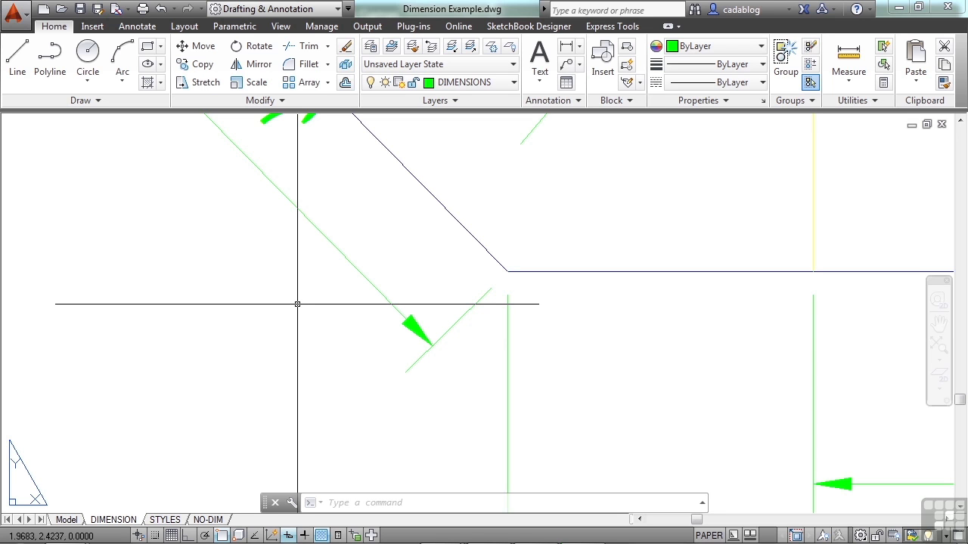
pyautogui.scroll(-7, 297, 304)
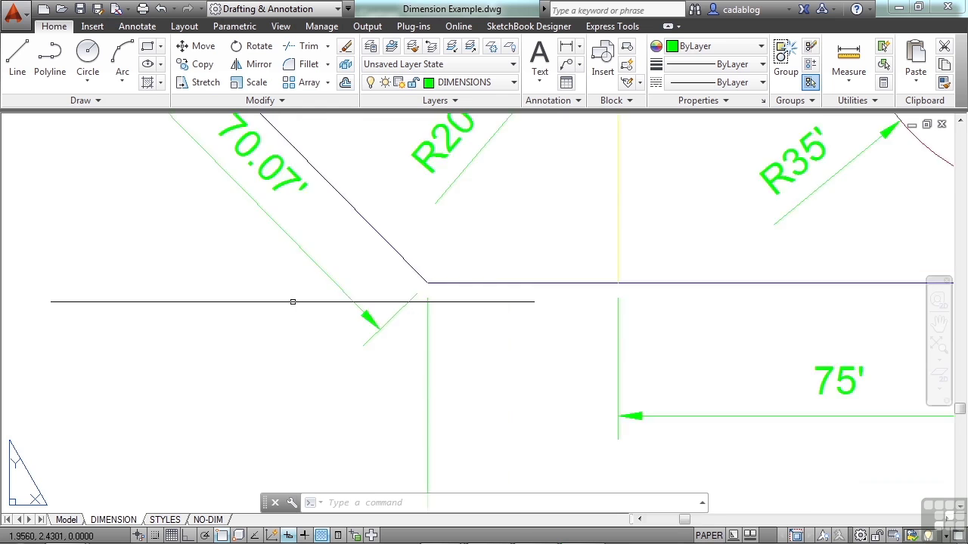
# Step: Cycle through the NO-DIM, DIMENSION and STYLES layouts, ending on NO-DIM with Annotation options expanded
pyautogui.click(208, 520)
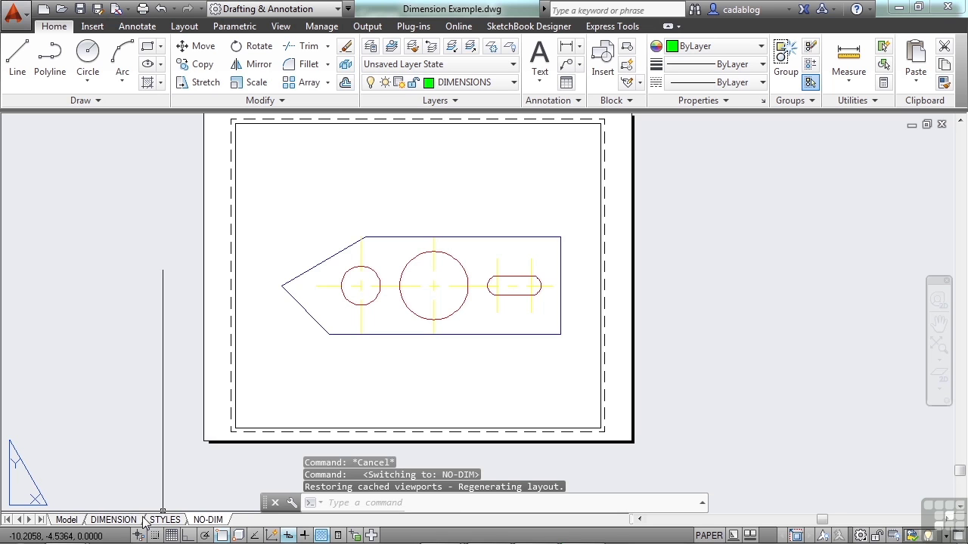
pyautogui.click(114, 520)
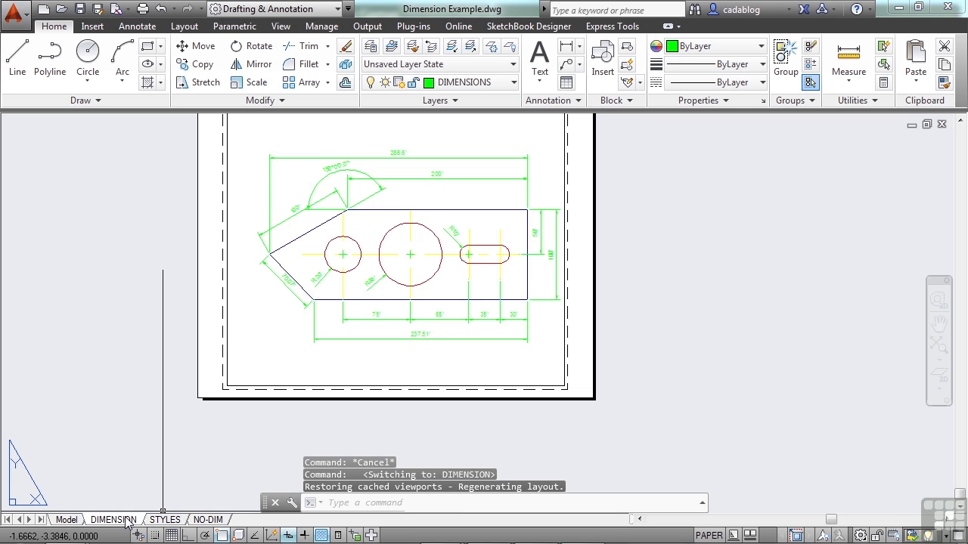
pyautogui.click(159, 520)
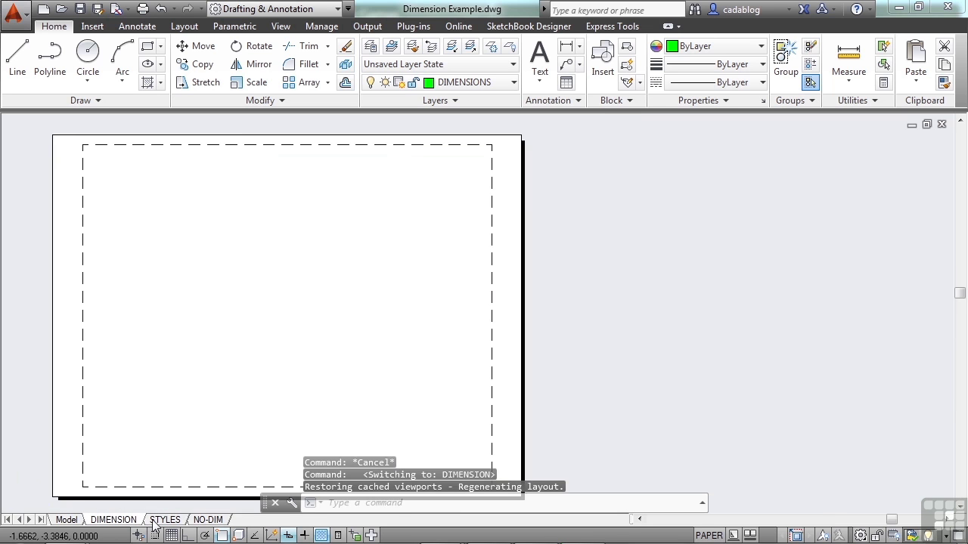
pyautogui.click(208, 520)
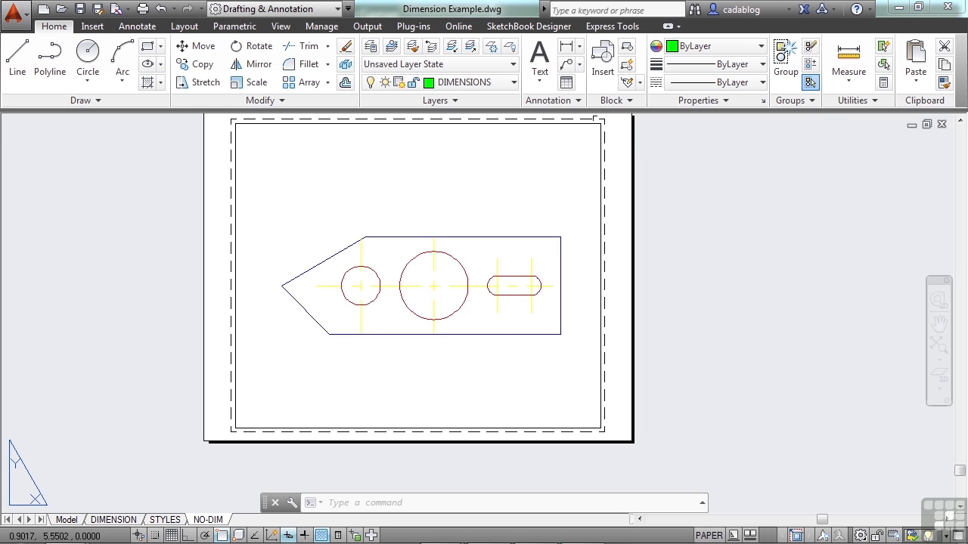
pyautogui.click(578, 100)
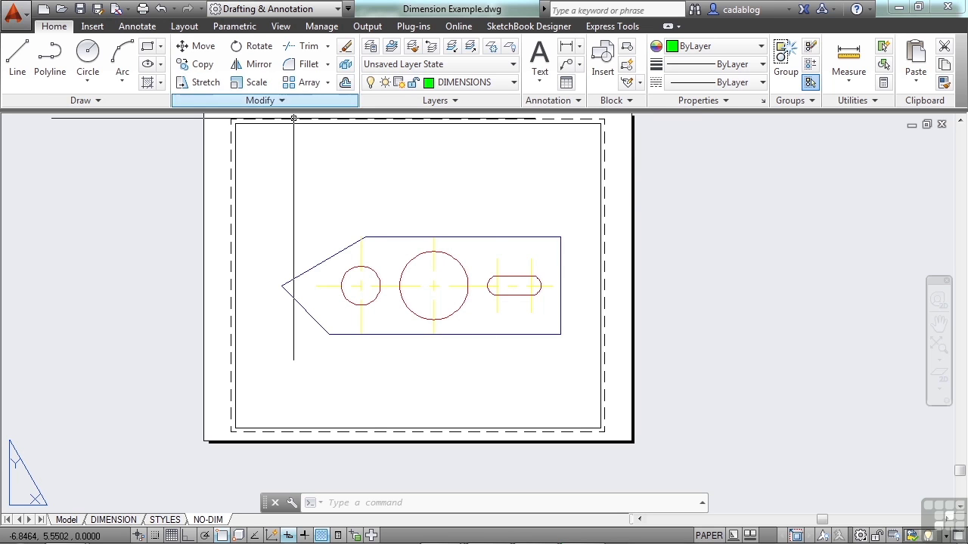
# Step: Start an Aligned dimension from the Annotation panel's Dimension dropdown
pyautogui.click(579, 48)
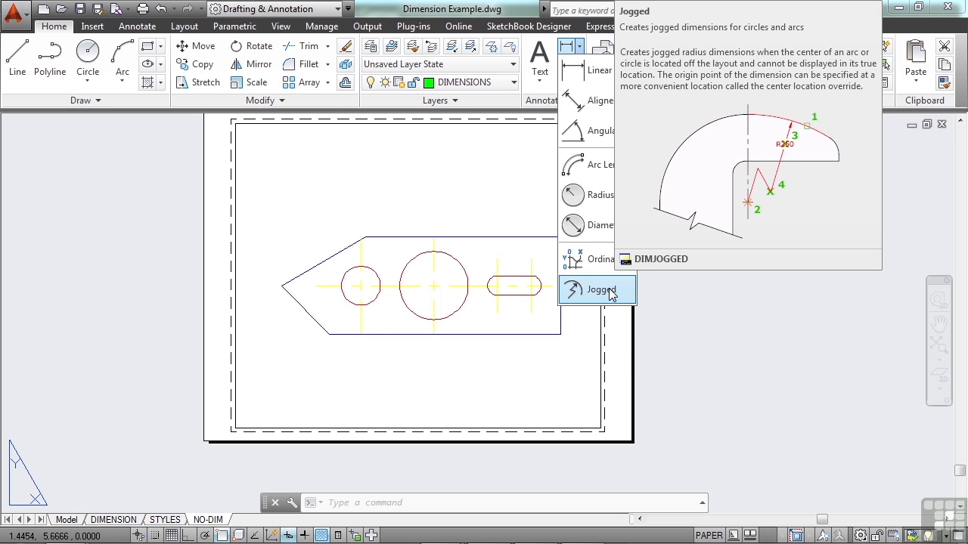
pyautogui.click(595, 102)
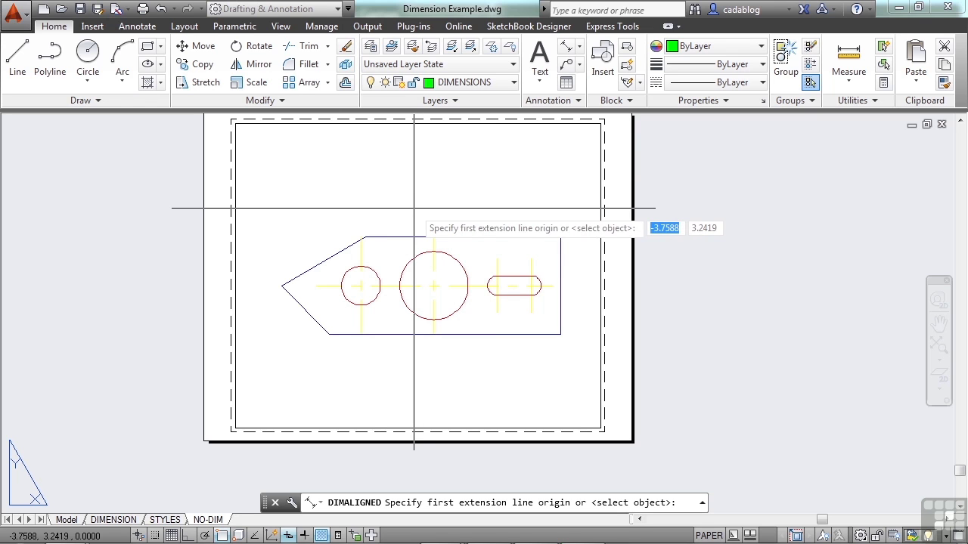
# Step: Dimension the upper-left angled edge as 100 with an aligned dimension snapped to both endpoints
pyautogui.press('F3')
pyautogui.press('F3')
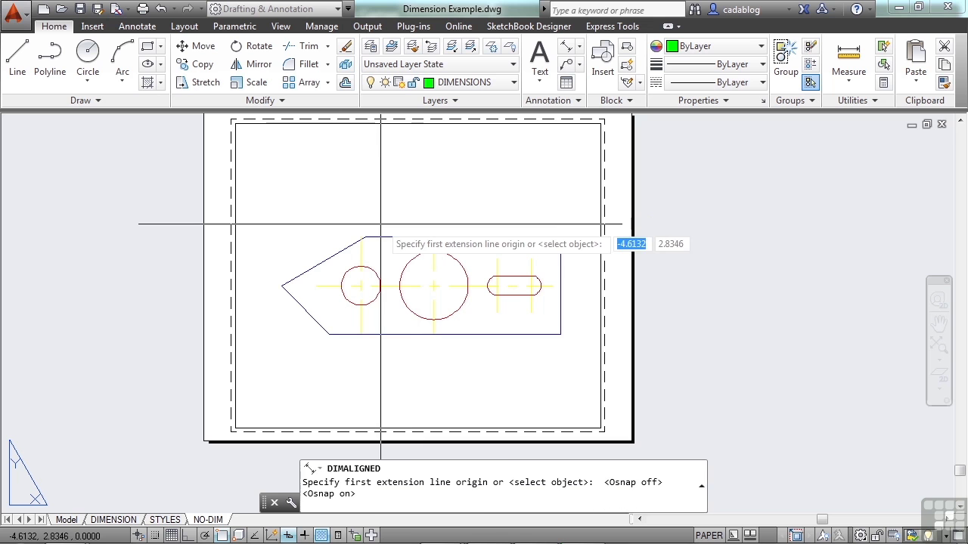
pyautogui.write('e')
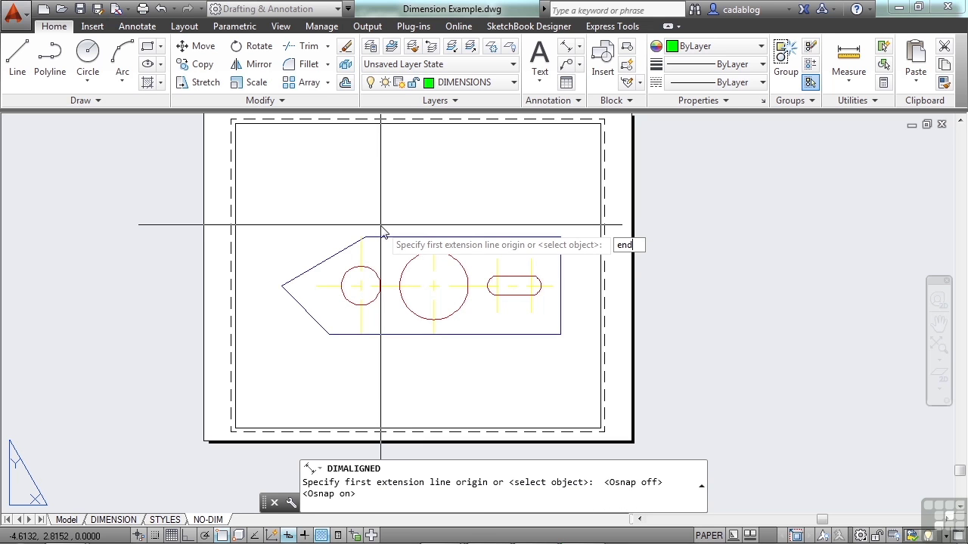
pyautogui.write('nd')
pyautogui.press('Return')
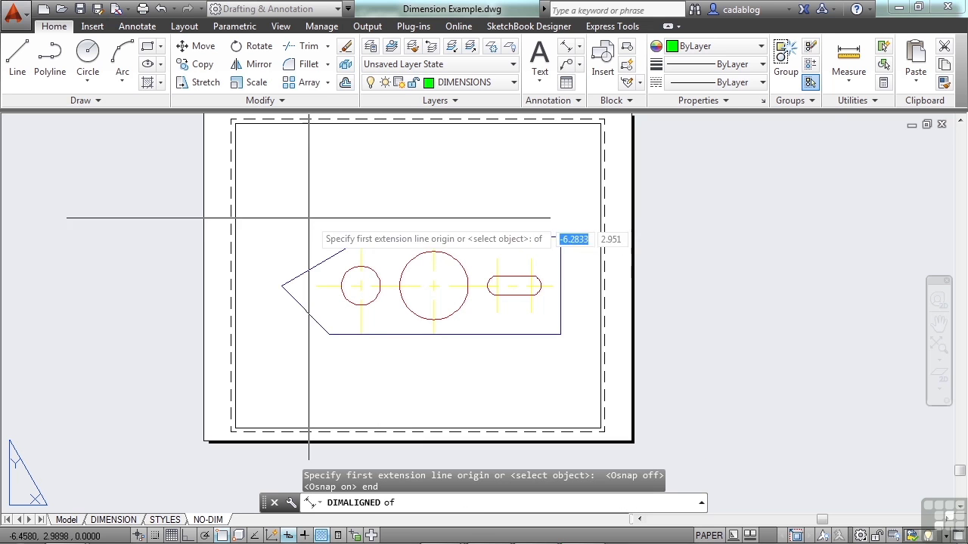
pyautogui.scroll(2, 281, 258)
pyautogui.scroll(2, 280, 261)
pyautogui.click(278, 326)
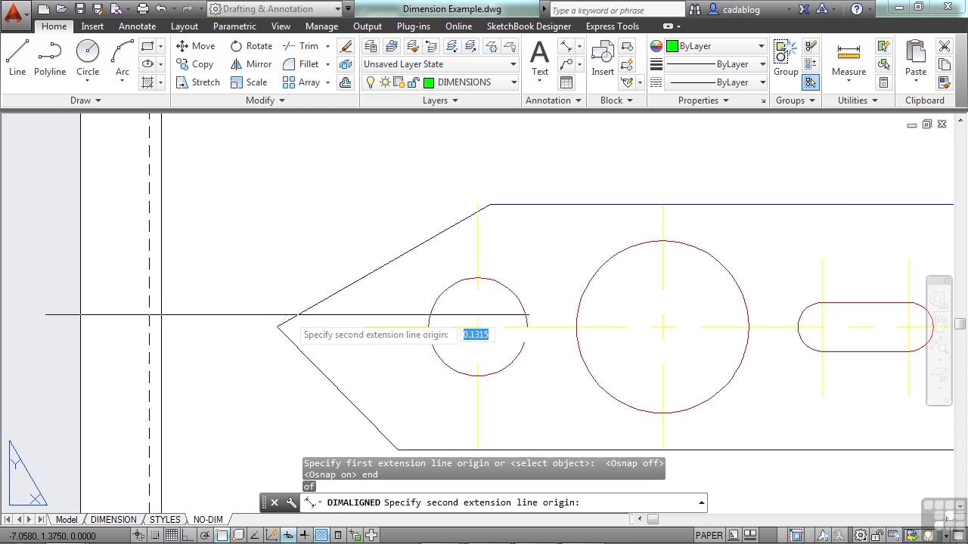
pyautogui.write('end')
pyautogui.press('Return')
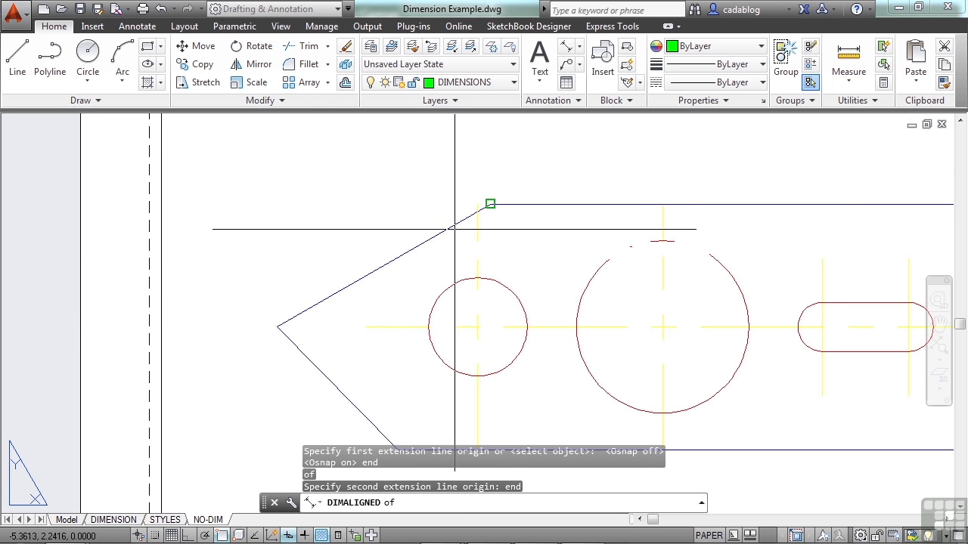
pyautogui.click(490, 204)
pyautogui.click(389, 183)
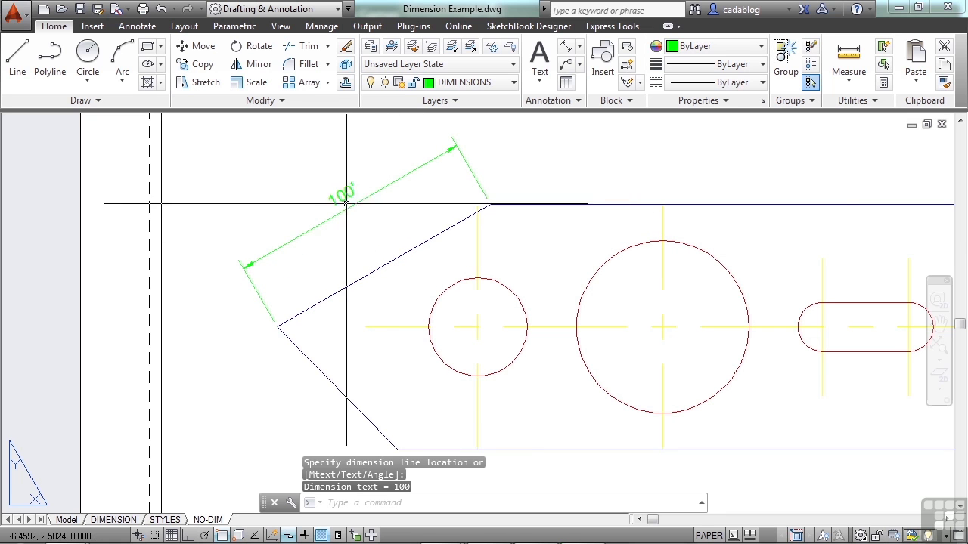
pyautogui.scroll(-2, 417, 207)
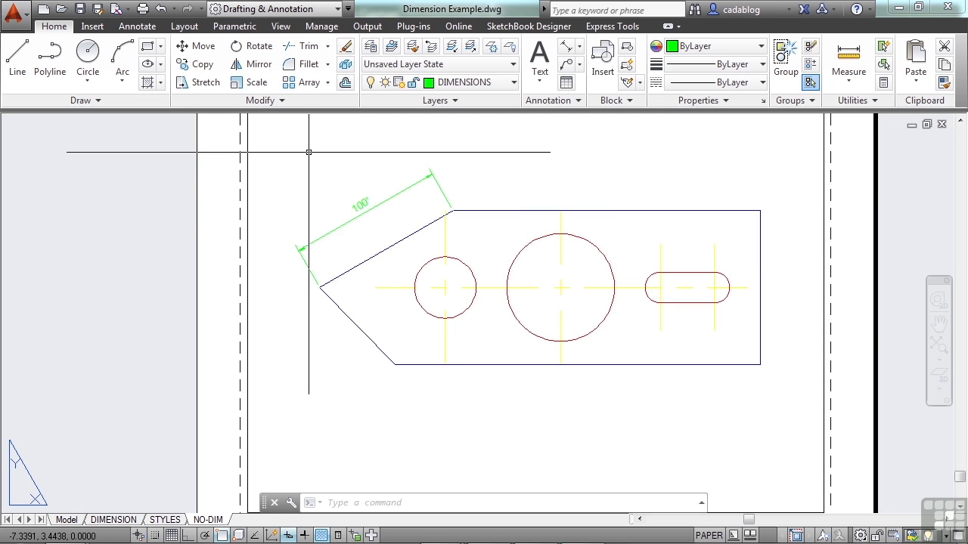
pyautogui.scroll(2, 342, 164)
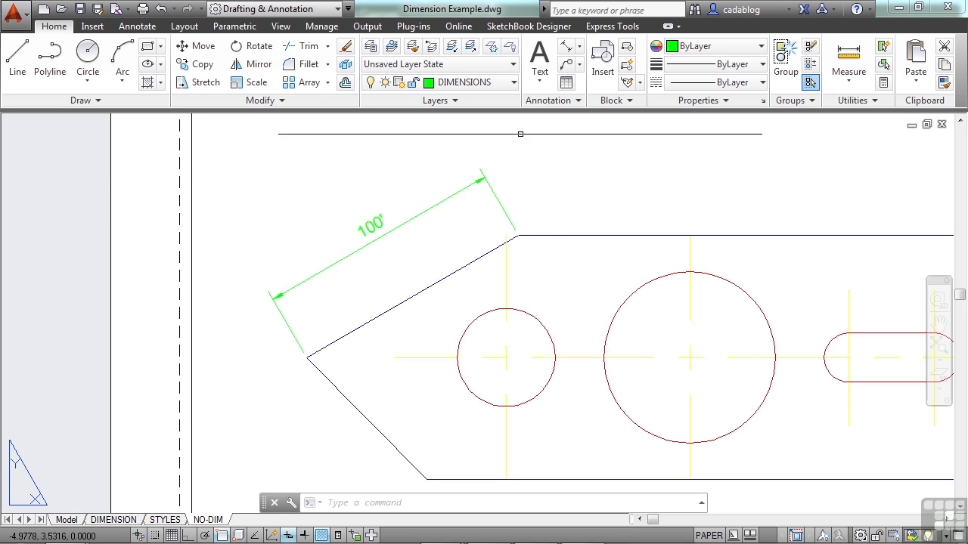
# Step: Add a 200 linear dimension between the part's top corners, placed above the top edge
pyautogui.click(579, 47)
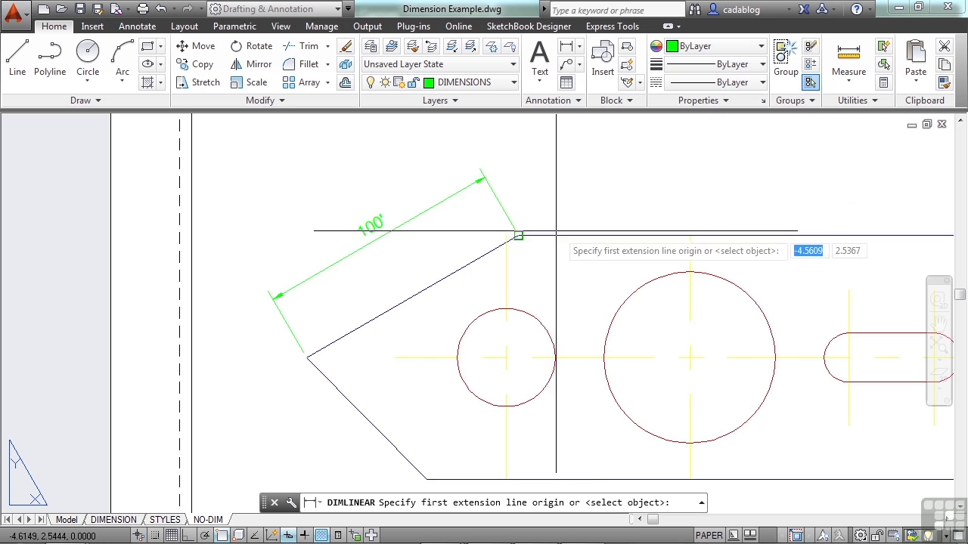
pyautogui.click(518, 236)
pyautogui.scroll(-3, 519, 234)
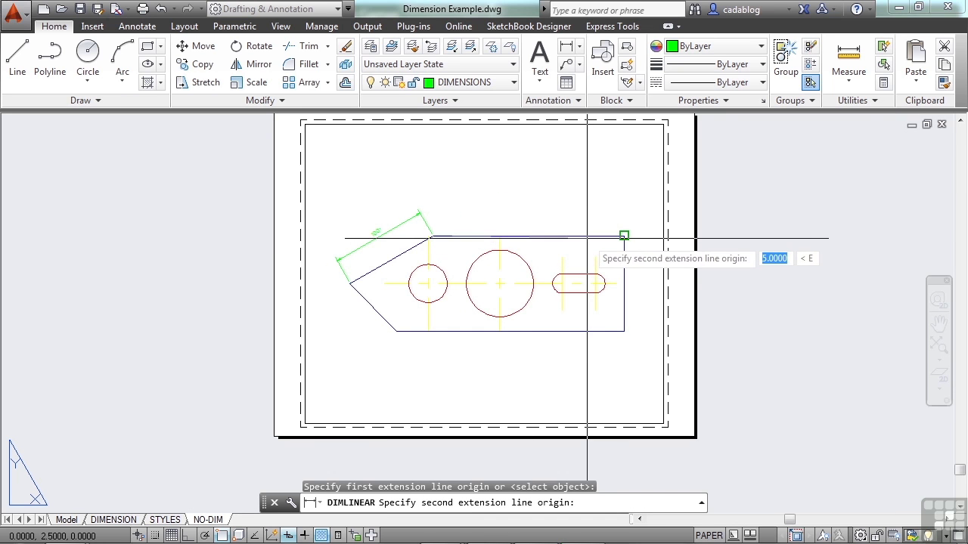
pyautogui.click(624, 237)
pyautogui.scroll(2, 538, 197)
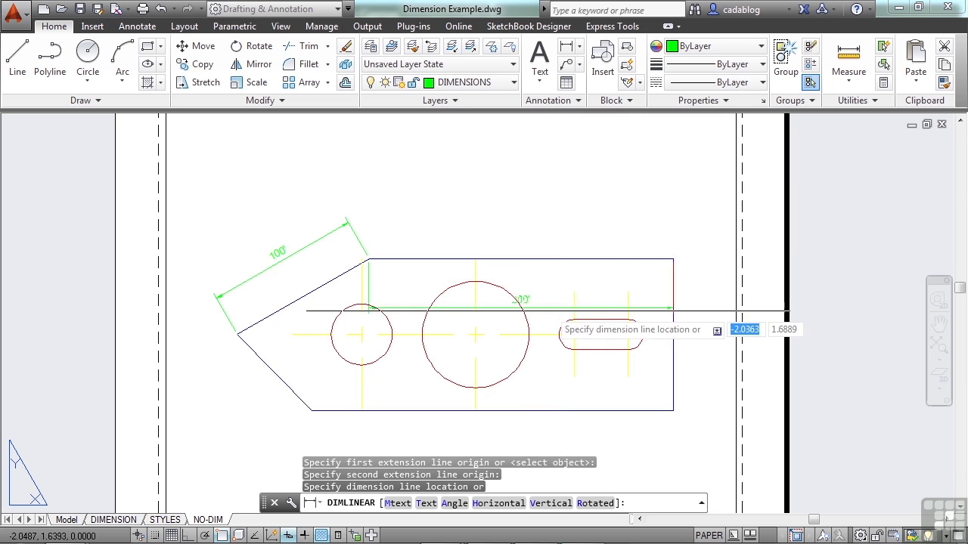
pyautogui.click(546, 211)
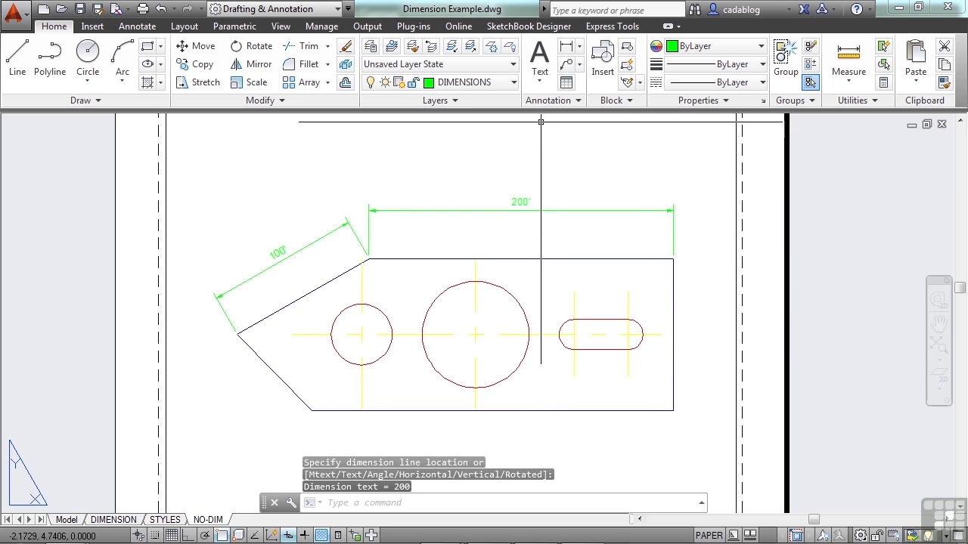
pyautogui.click(579, 46)
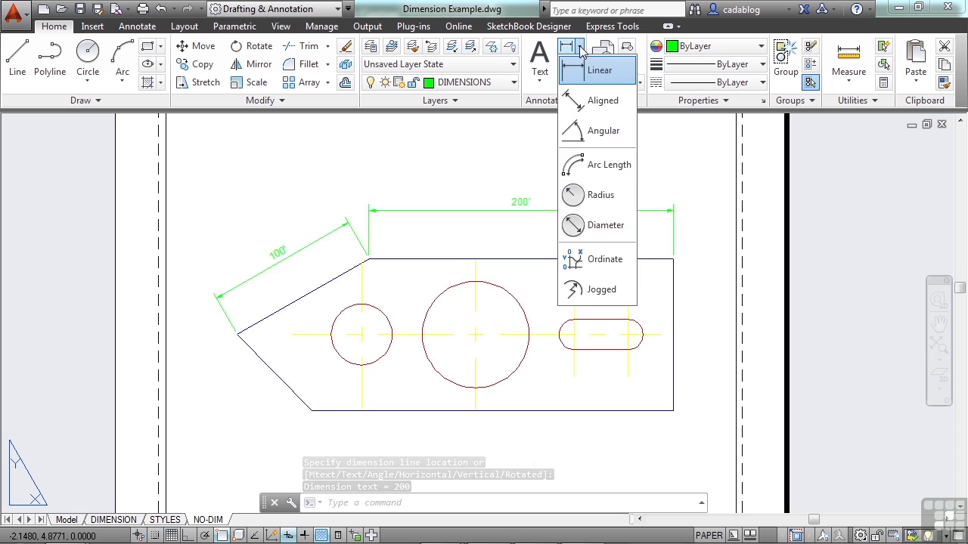
# Step: Add an R35 radius dimension to the large central circle with its label inside
pyautogui.click(600, 195)
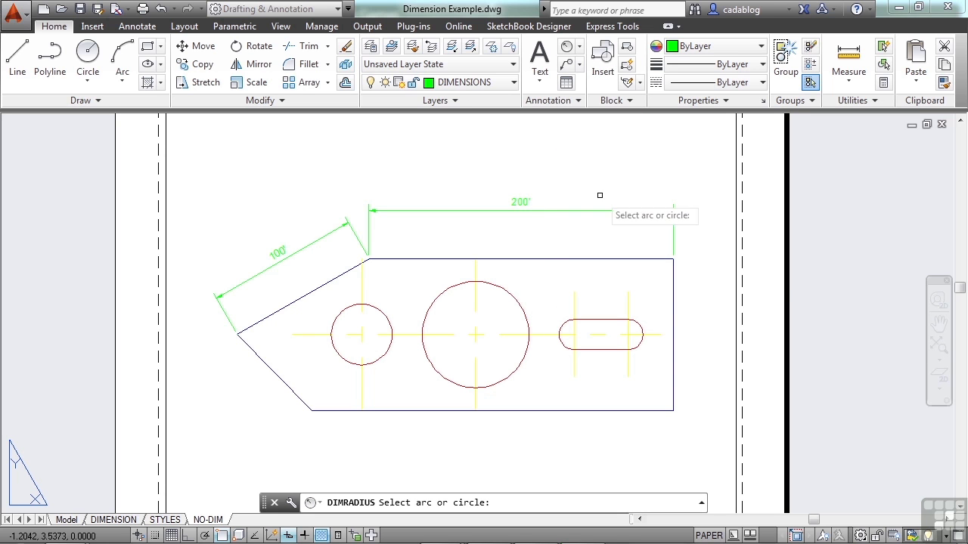
pyautogui.click(507, 292)
pyautogui.scroll(5, 506, 297)
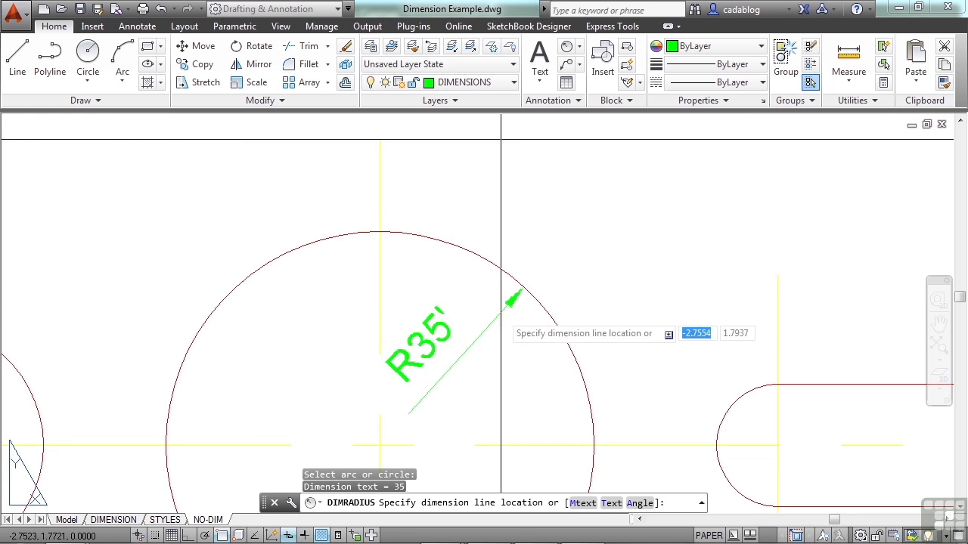
pyautogui.scroll(-1, 514, 249)
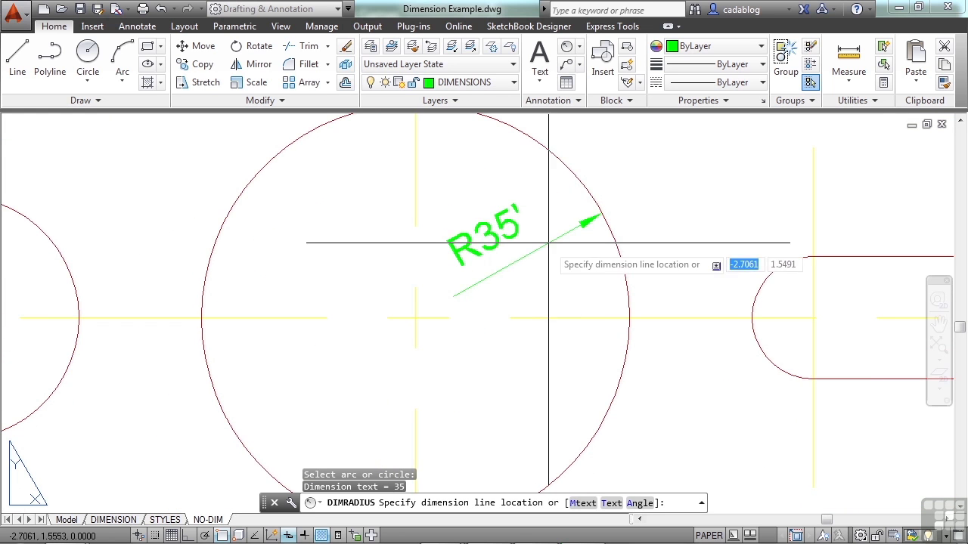
pyautogui.scroll(-3, 521, 283)
pyautogui.scroll(3, 511, 257)
pyautogui.scroll(-3, 522, 279)
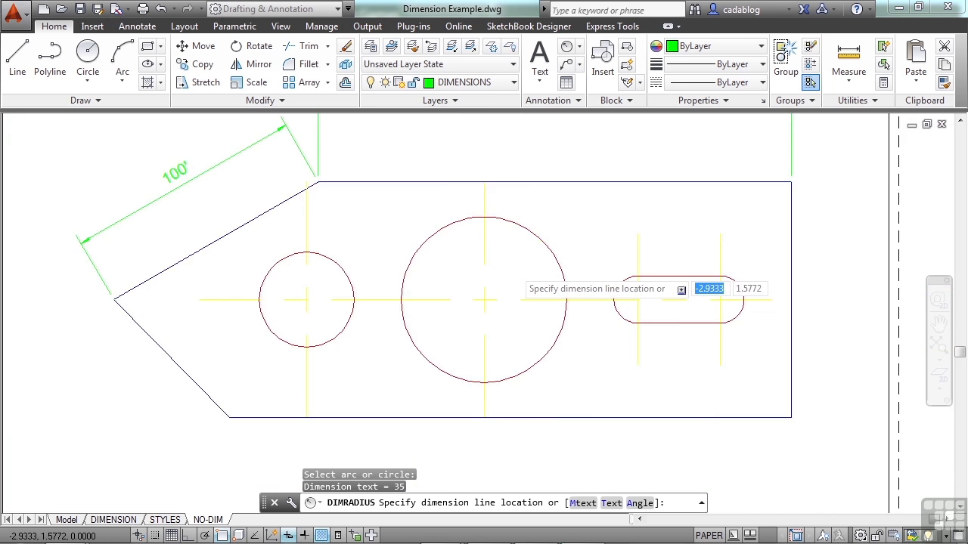
pyautogui.scroll(2, 514, 270)
pyautogui.scroll(2, 515, 270)
pyautogui.scroll(-4, 515, 272)
pyautogui.scroll(4, 515, 272)
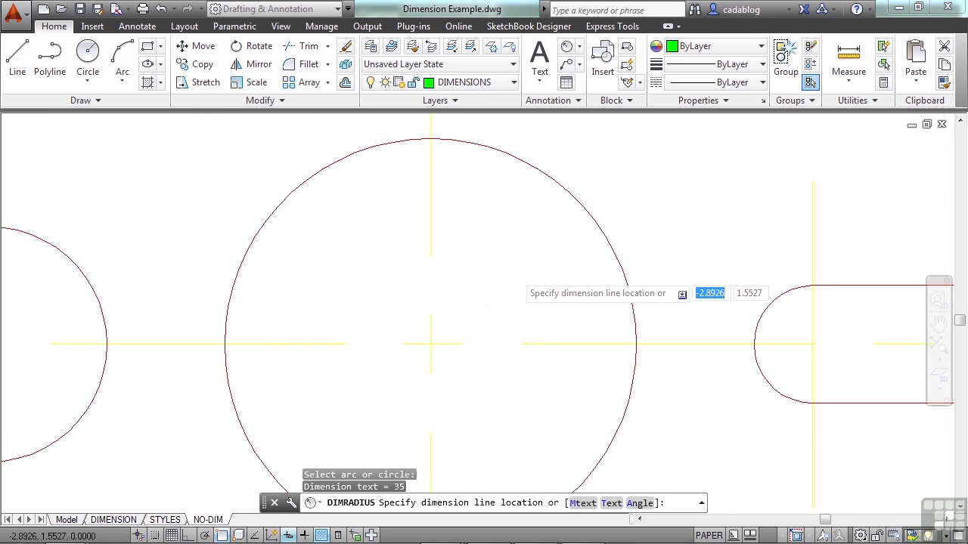
pyautogui.scroll(-2, 515, 273)
pyautogui.scroll(3, 515, 273)
pyautogui.scroll(-1, 502, 287)
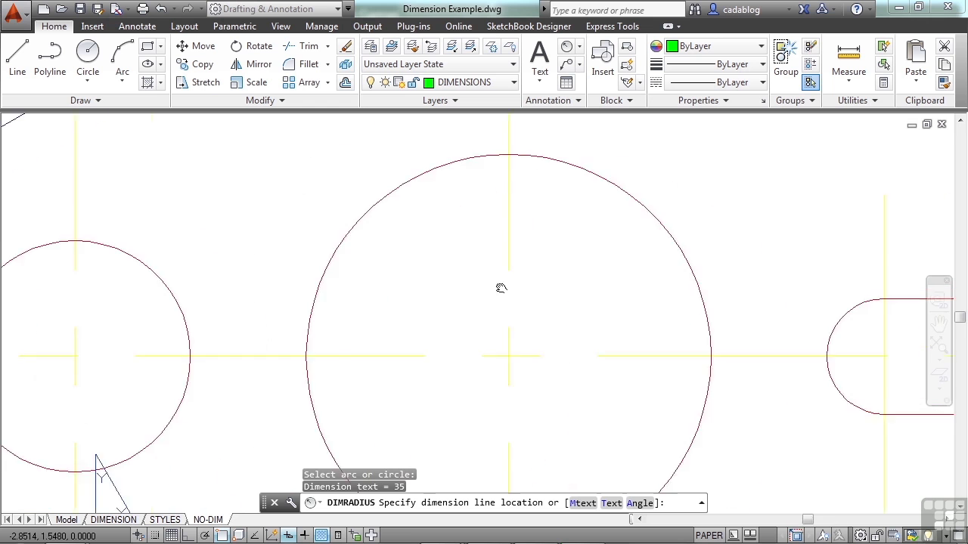
pyautogui.scroll(-2, 562, 270)
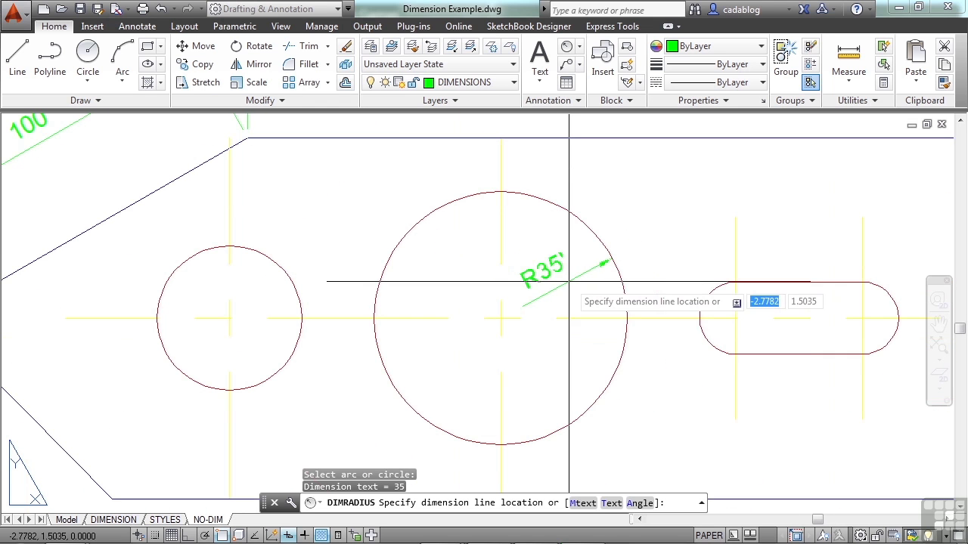
pyautogui.scroll(1, 562, 302)
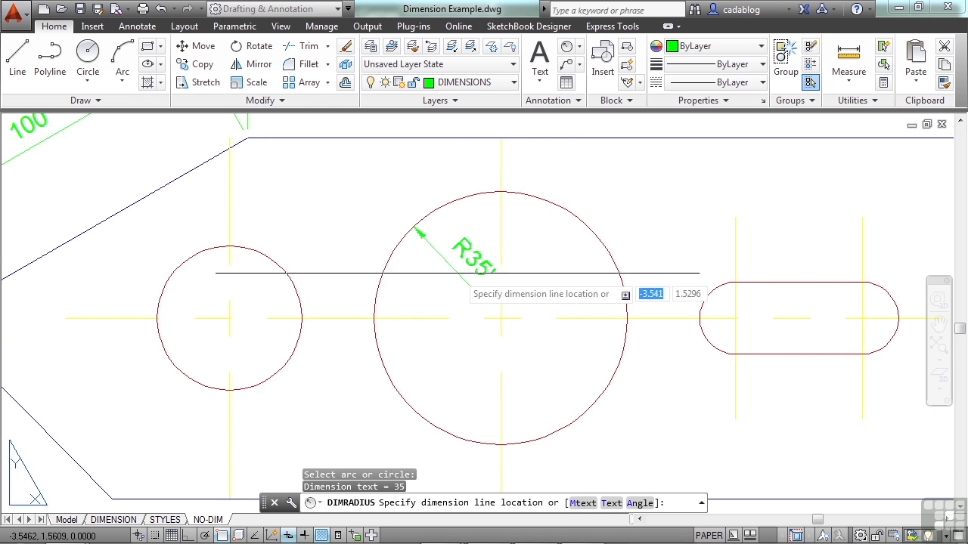
pyautogui.click(557, 272)
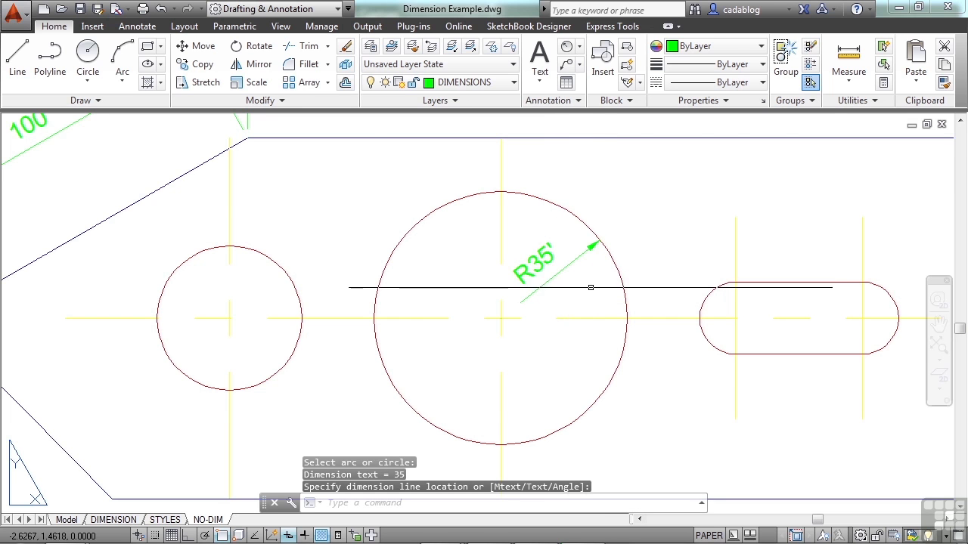
pyautogui.scroll(-2, 532, 274)
pyautogui.scroll(-3, 518, 280)
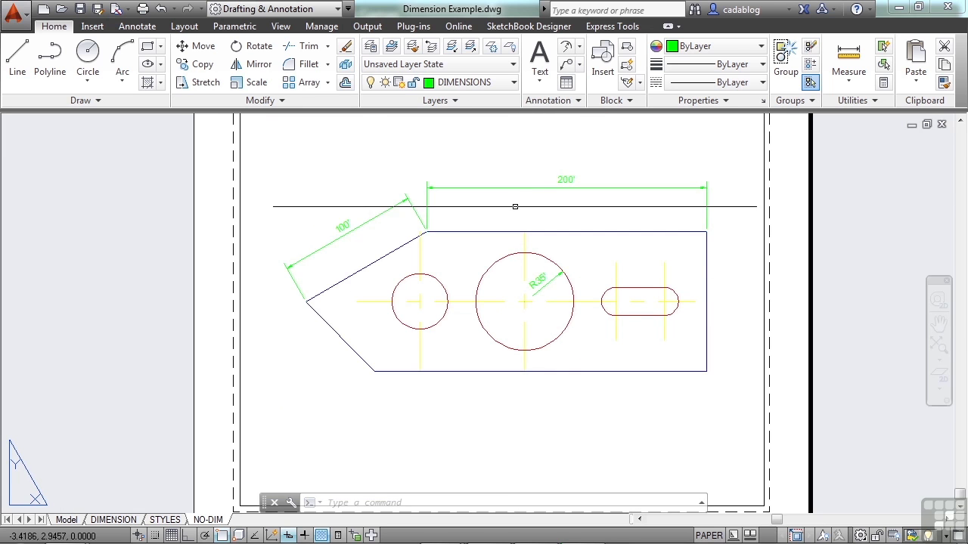
# Step: Add a 75°31'21.0" angular dimension between the lower and upper angled edges at the left tip
pyautogui.moveTo(514, 205); pyautogui.dragTo(515, 224, button='middle')
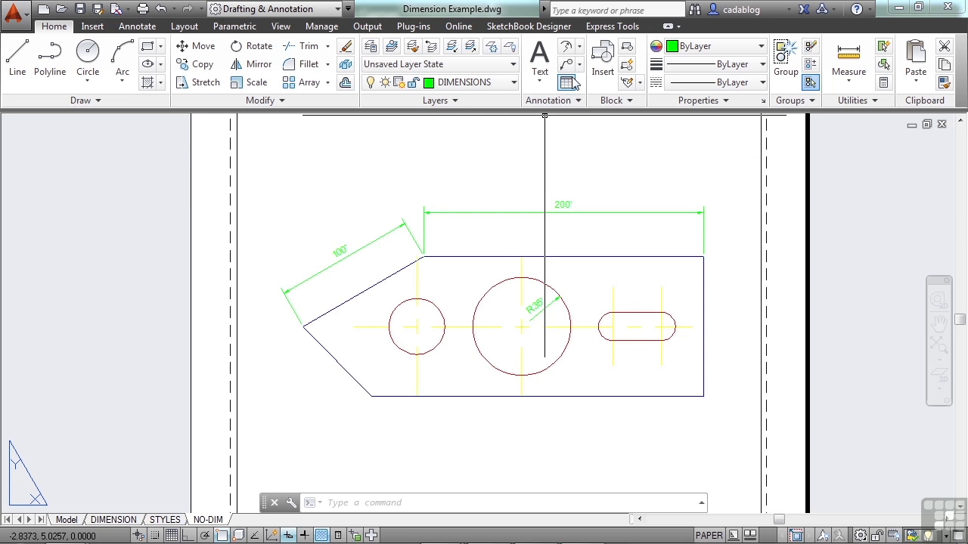
pyautogui.click(578, 48)
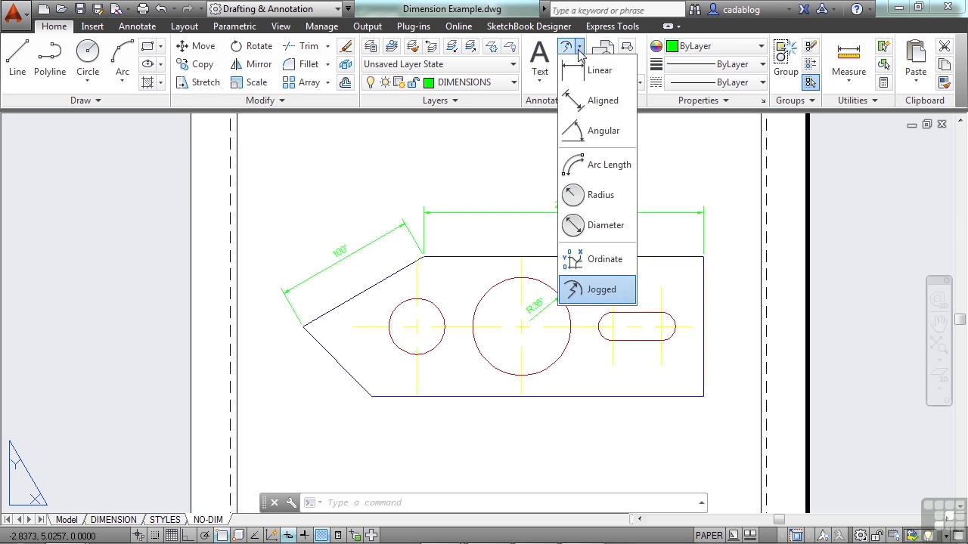
pyautogui.click(597, 131)
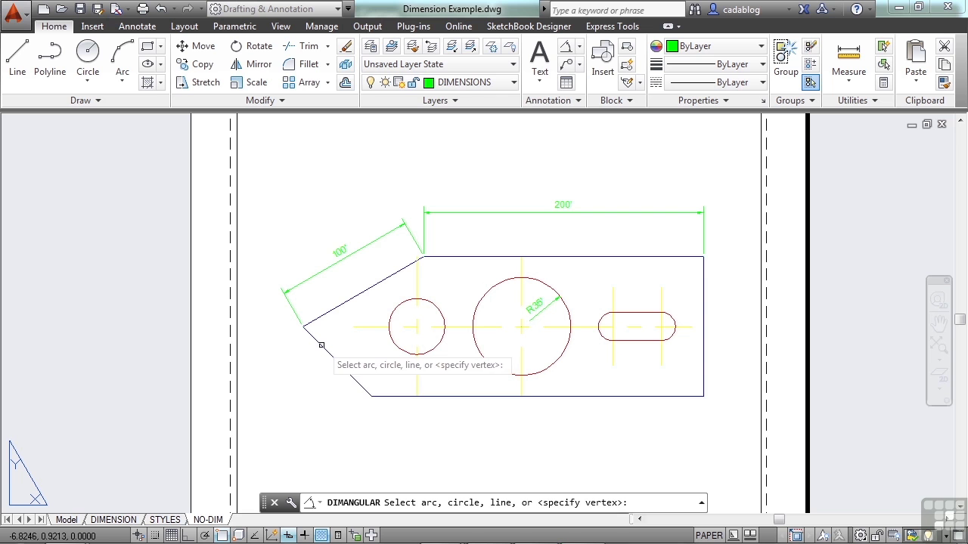
pyautogui.click(320, 346)
pyautogui.click(337, 308)
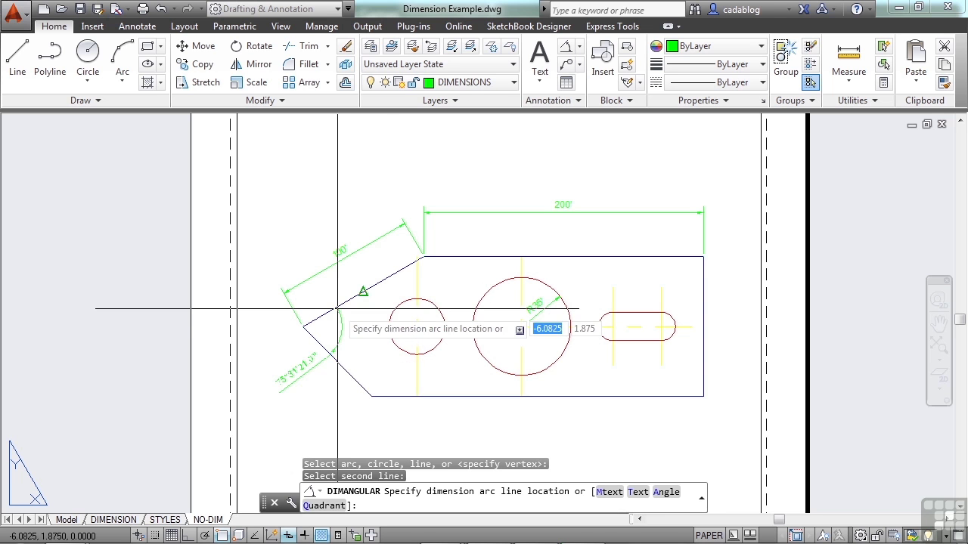
pyautogui.scroll(5, 340, 317)
pyautogui.moveTo(345, 353); pyautogui.dragTo(376, 283, button='middle')
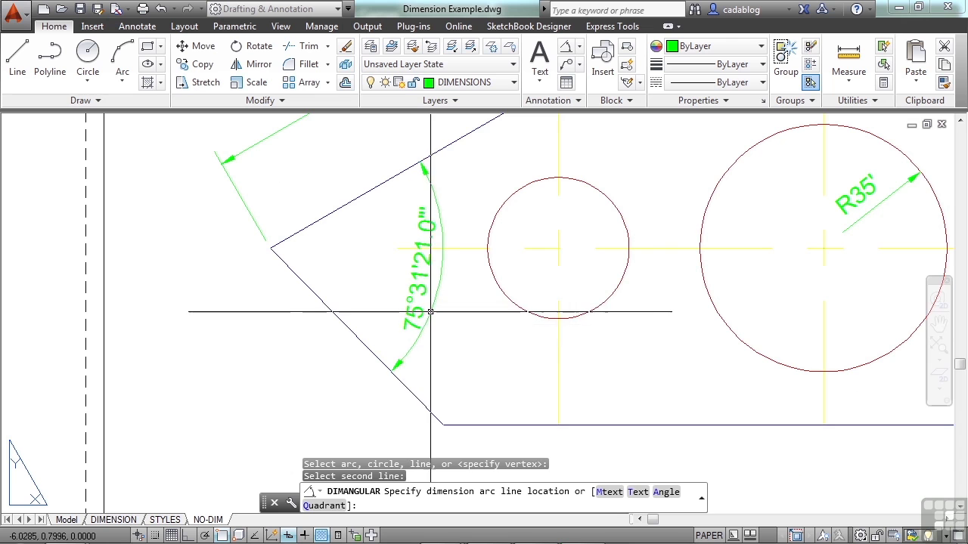
pyautogui.click(431, 313)
pyautogui.scroll(-4, 378, 310)
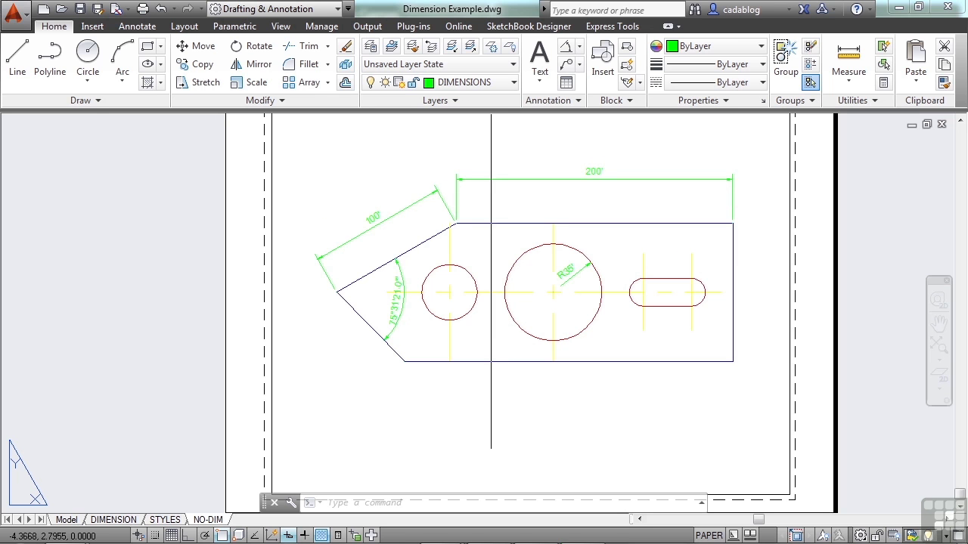
pyautogui.scroll(4, 382, 223)
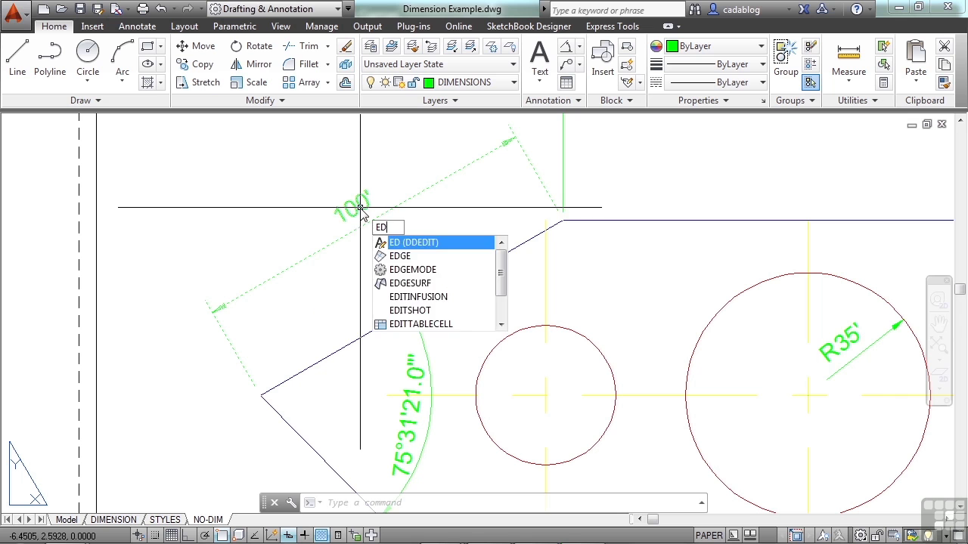
pyautogui.press('Return')
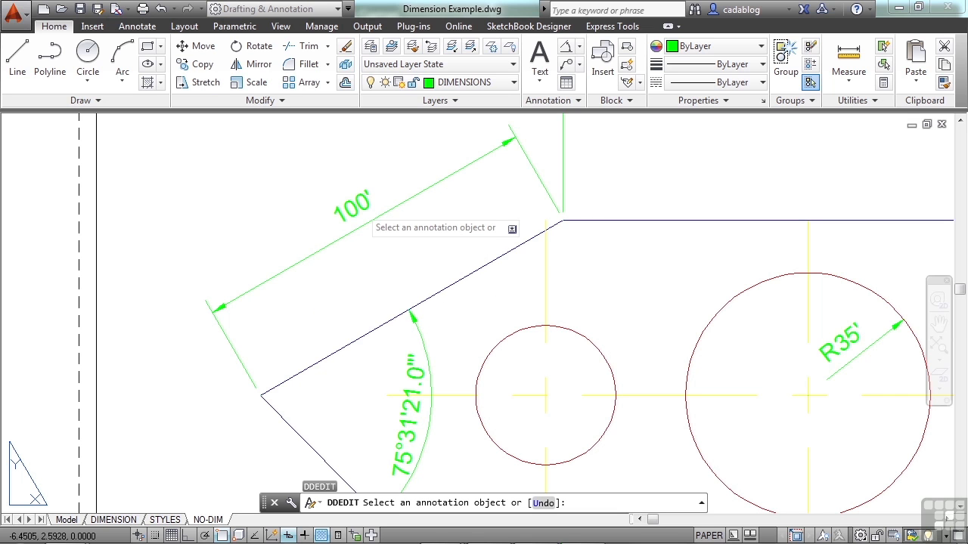
pyautogui.click(353, 206)
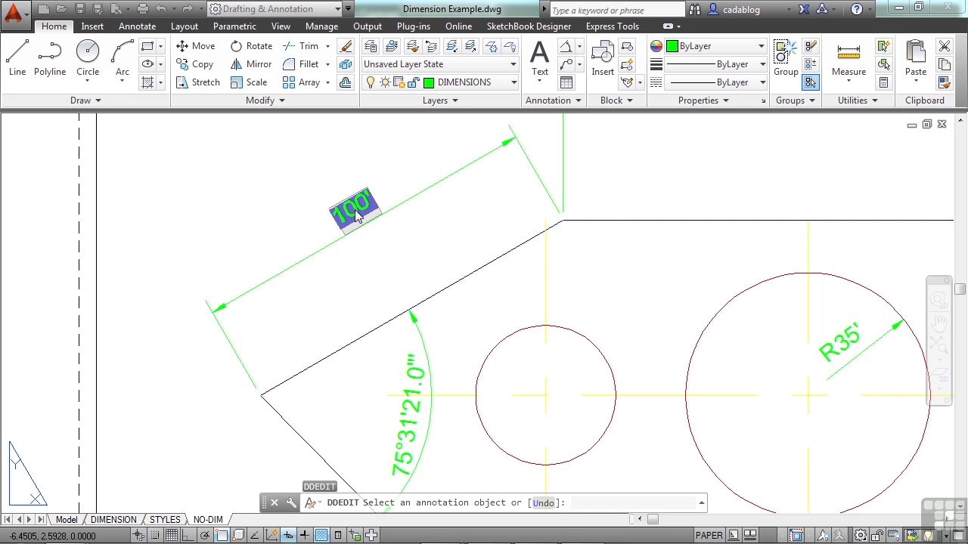
pyautogui.press('Escape')
pyautogui.press('Escape')
pyautogui.press('Escape')
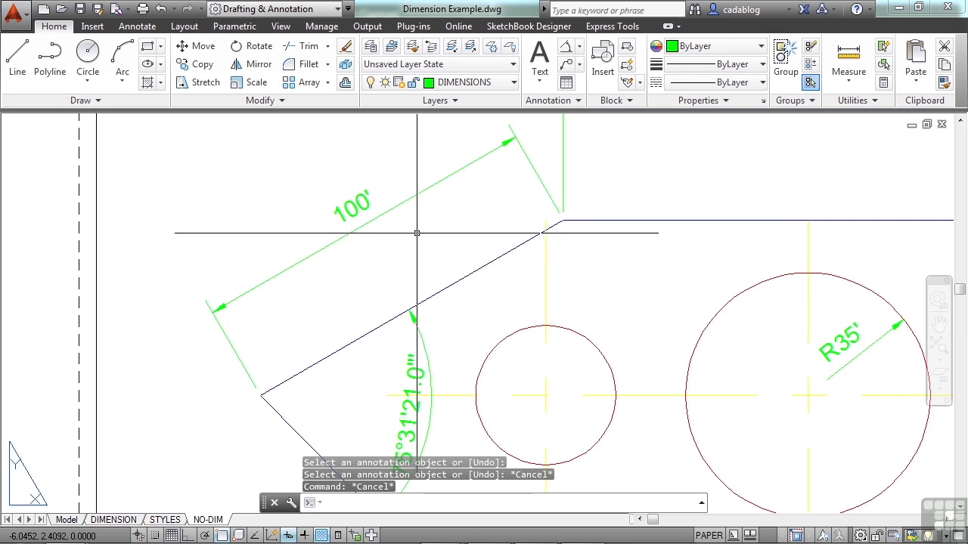
pyautogui.doubleClick(345, 205)
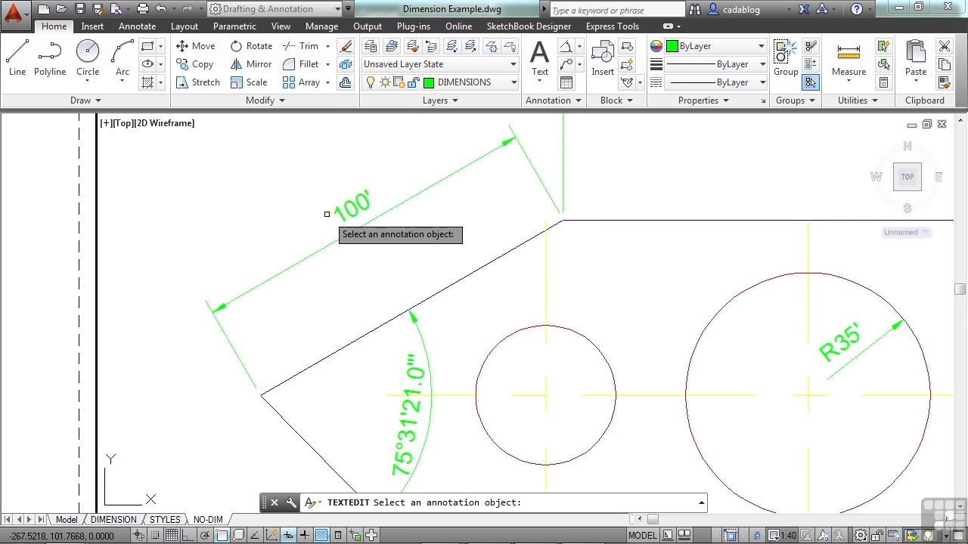
pyautogui.press('Escape')
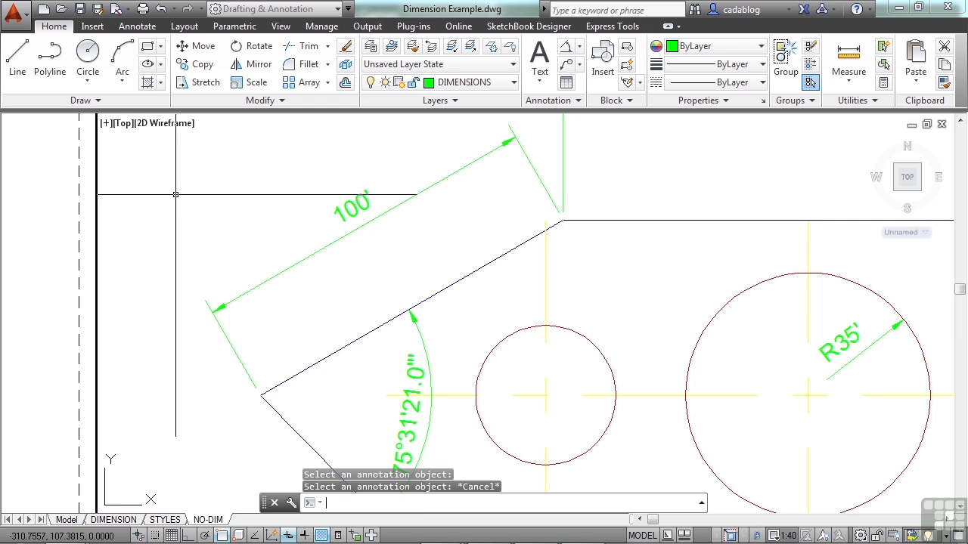
pyautogui.click(642, 535)
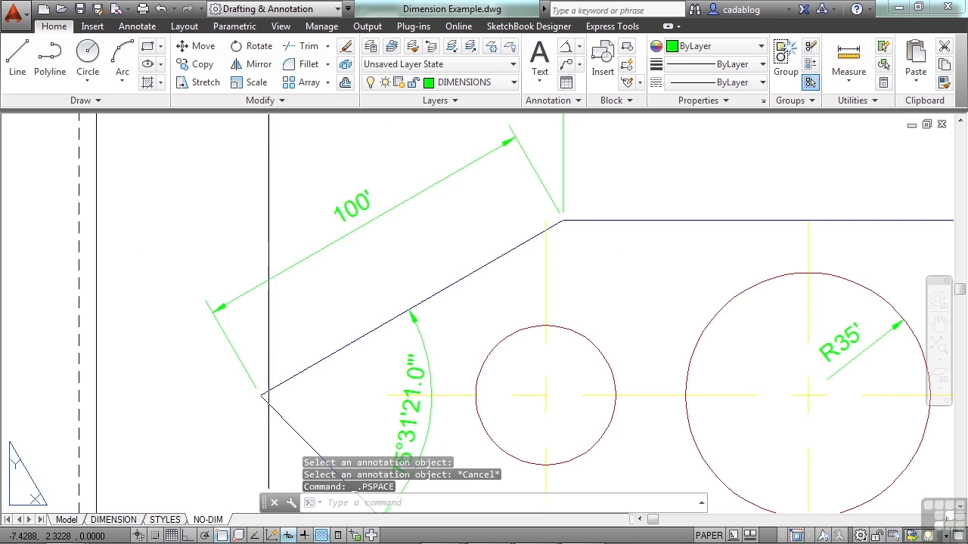
pyautogui.scroll(-4, 271, 254)
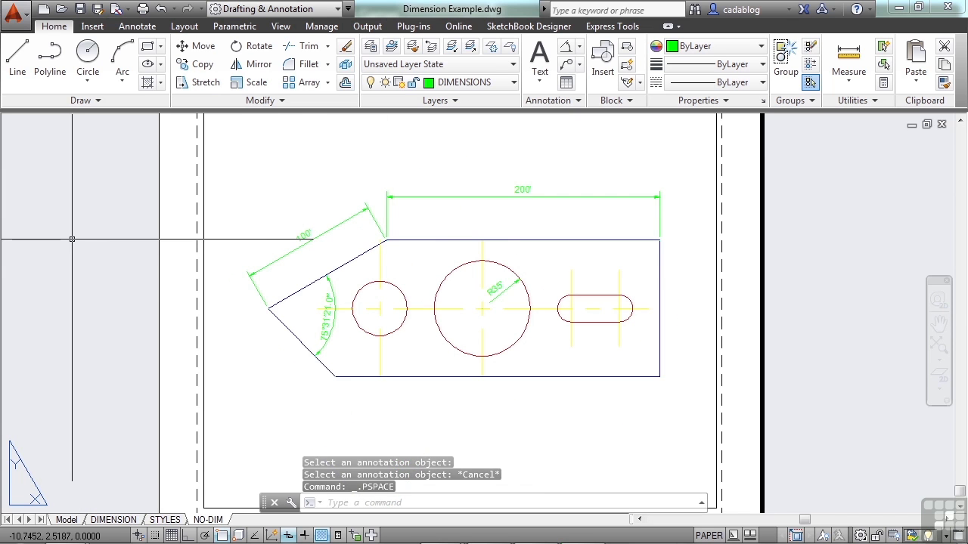
pyautogui.click(70, 215)
pyautogui.click(61, 205)
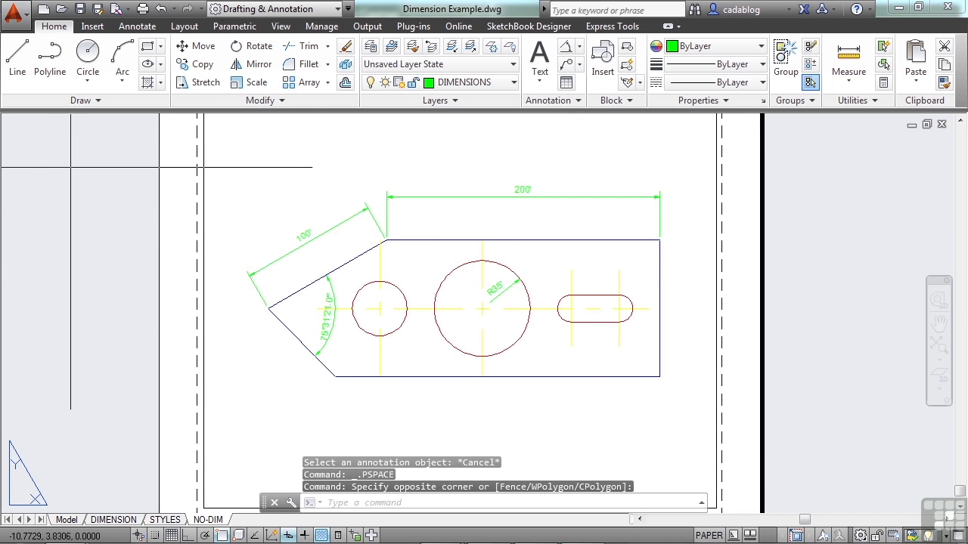
pyautogui.scroll(3, 274, 253)
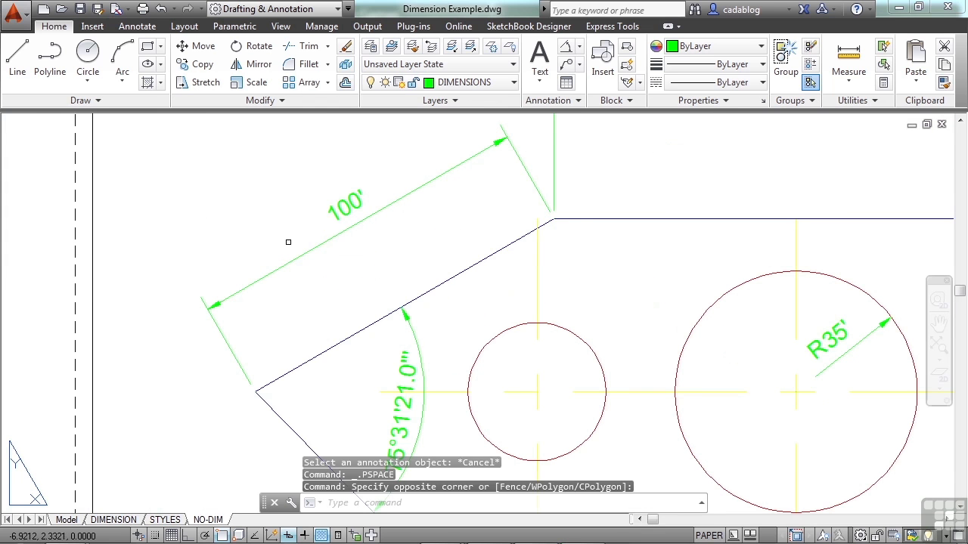
pyautogui.doubleClick(346, 224)
pyautogui.press('Escape')
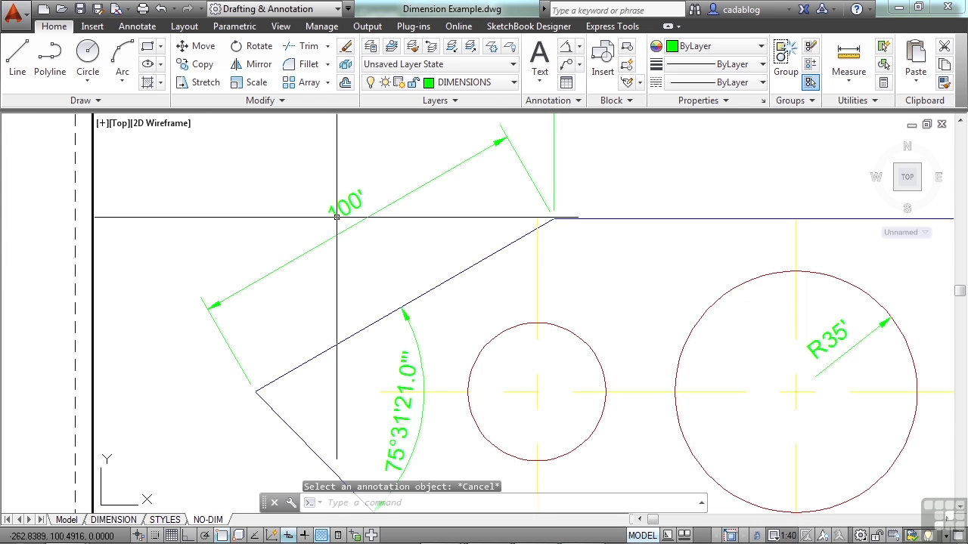
pyautogui.doubleClick(38, 234)
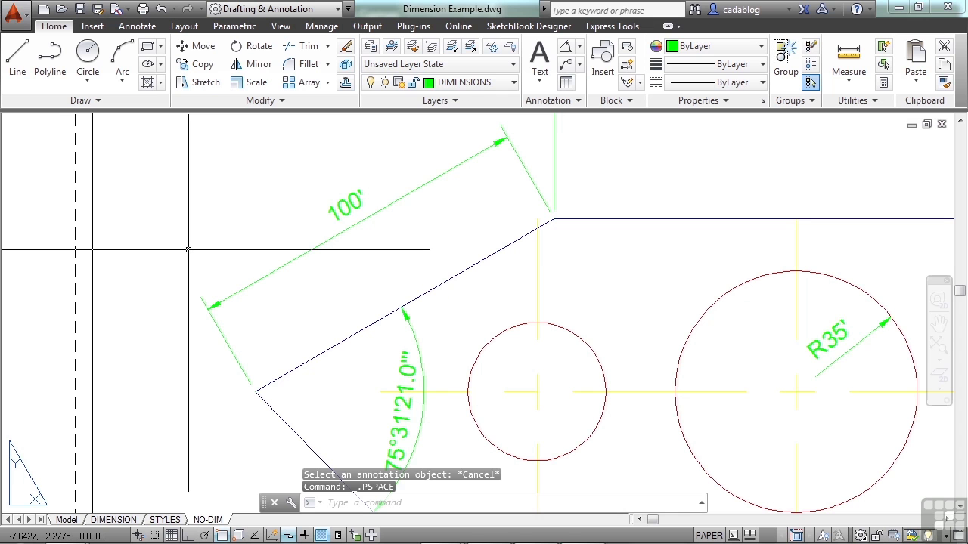
# Step: Use ED to change the aligned dimension's 100' text to DIMENSION
pyautogui.write('e')
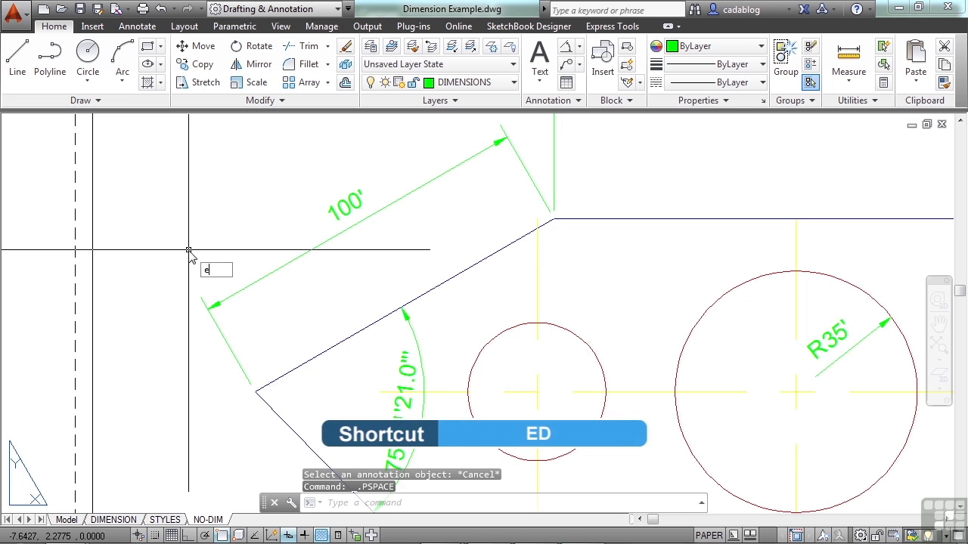
pyautogui.write('d')
pyautogui.press('Return')
pyautogui.click(327, 226)
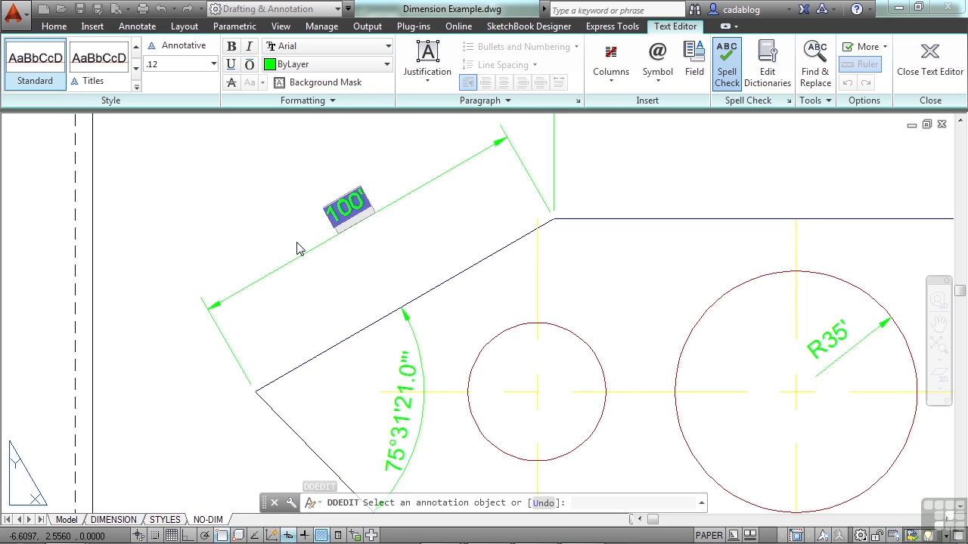
pyautogui.press('capslock')
pyautogui.write('DIMENSION')
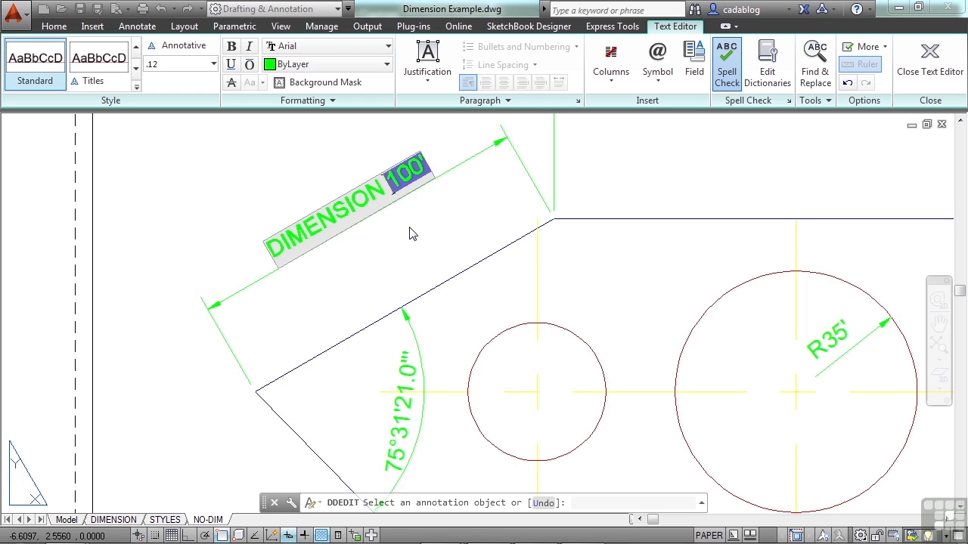
pyautogui.press('Delete')
pyautogui.click(295, 475)
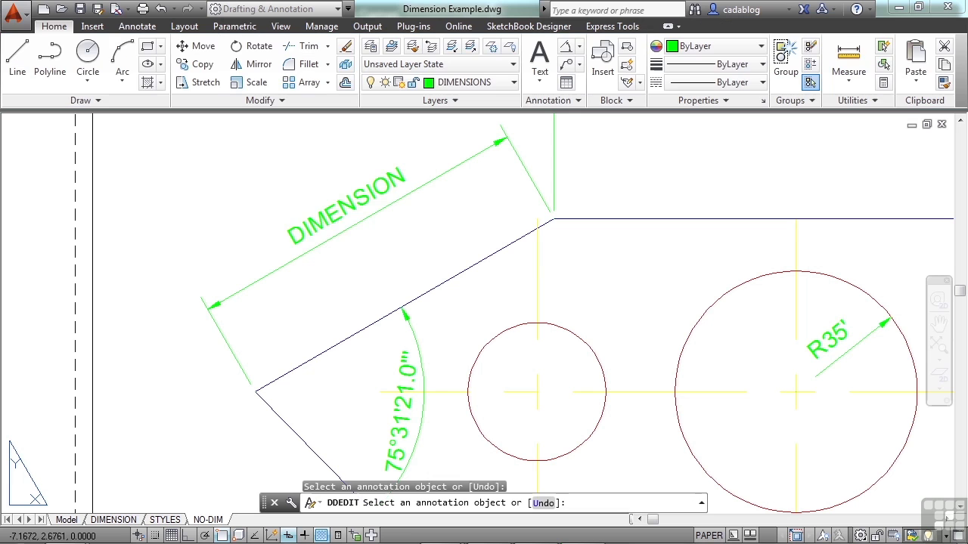
# Step: Replace DIMENSION with the <> measured-value placeholder plus 100', so the text reads 100' 100'
pyautogui.click(308, 233)
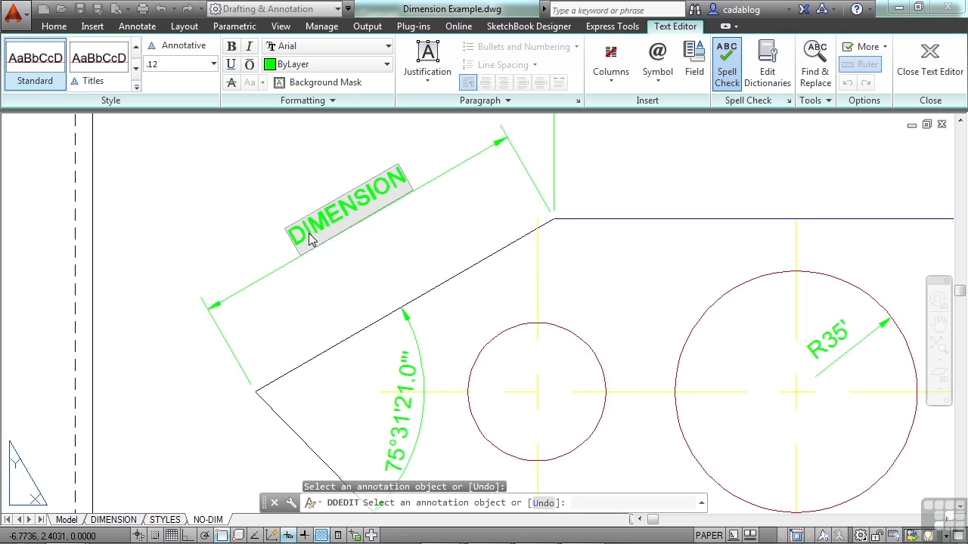
pyautogui.press('Delete')
pyautogui.press('Delete')
pyautogui.press('Delete')
pyautogui.press('Delete')
pyautogui.press('Delete')
pyautogui.press('Delete')
pyautogui.press('Delete')
pyautogui.press('Delete')
pyautogui.press('Delete')
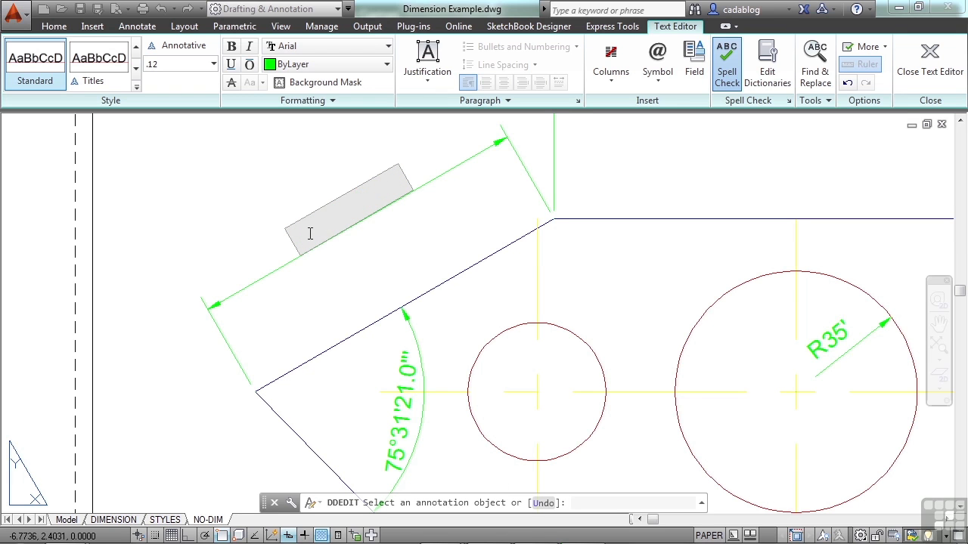
pyautogui.write('<>')
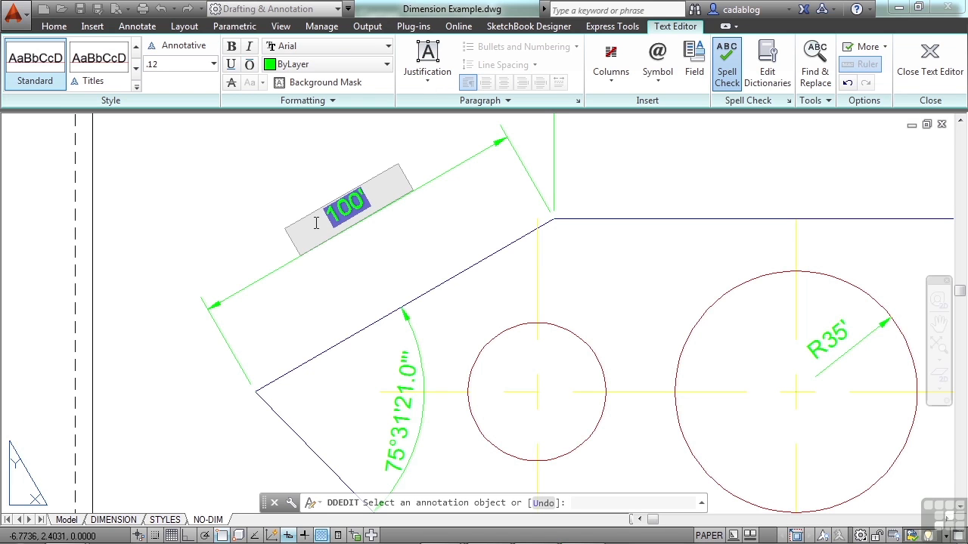
pyautogui.write('100')
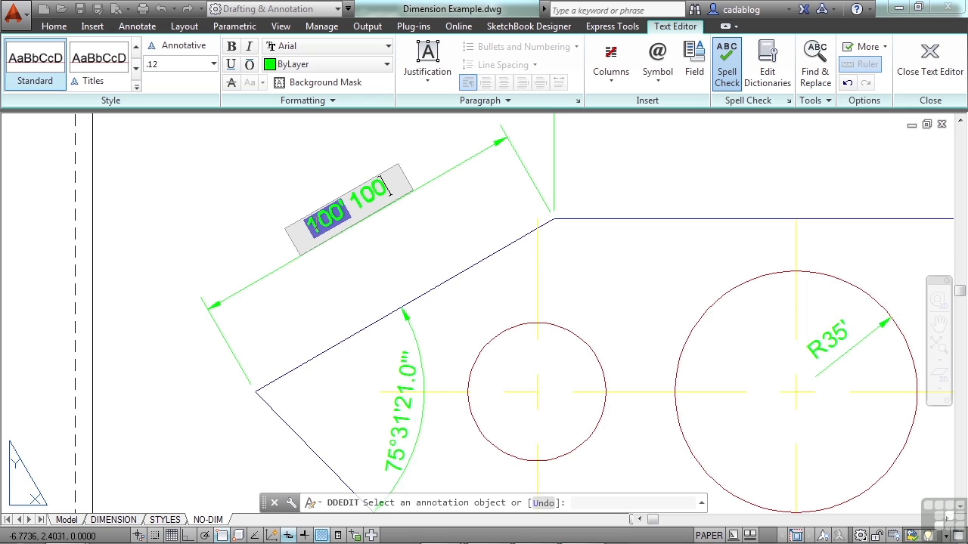
pyautogui.write("'")
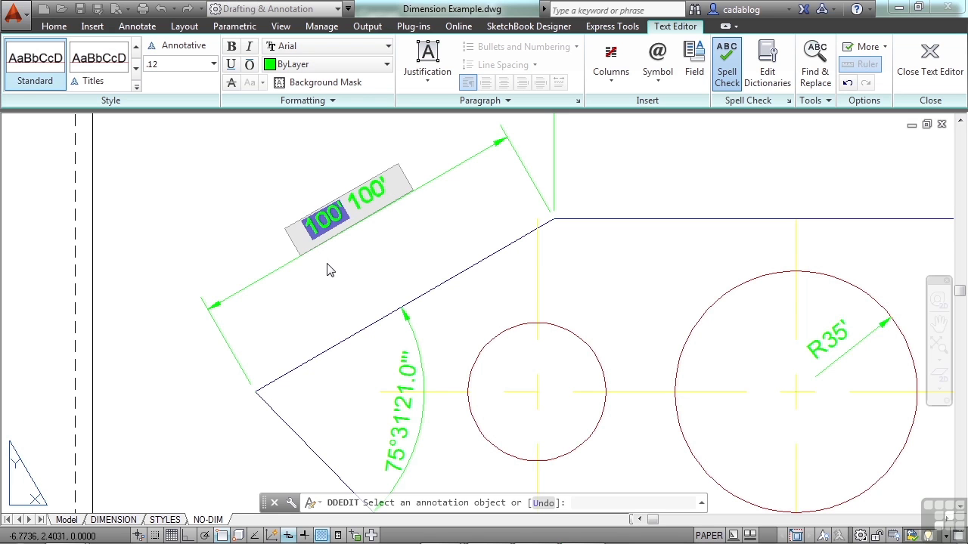
pyautogui.click(327, 265)
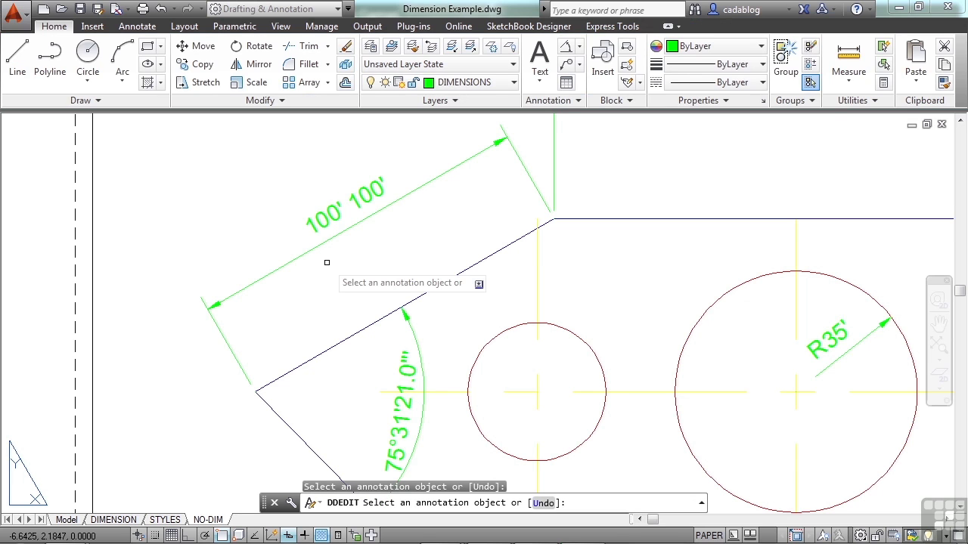
# Step: Replace the slanted edge's aligned dimension text 100' with 99' and zoom out
pyautogui.click(336, 210)
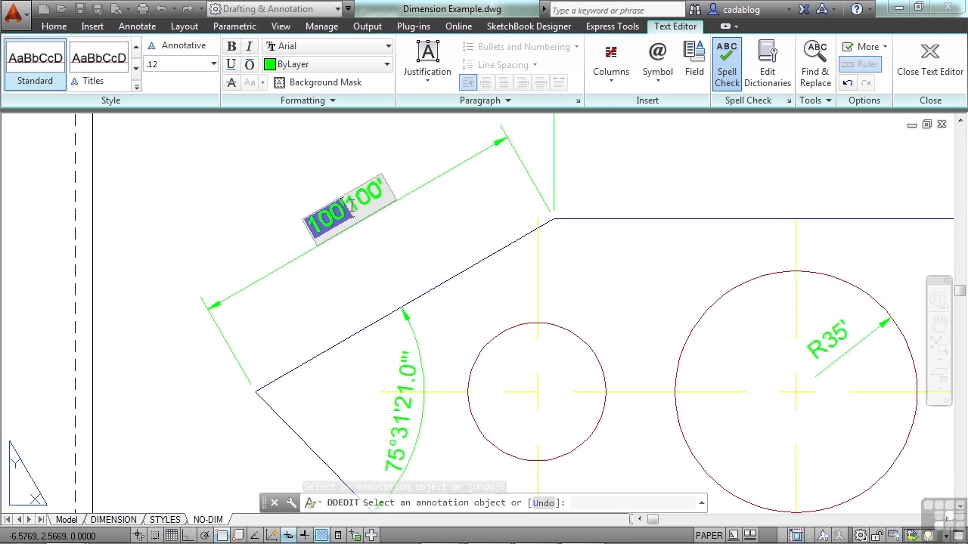
pyautogui.press('Delete')
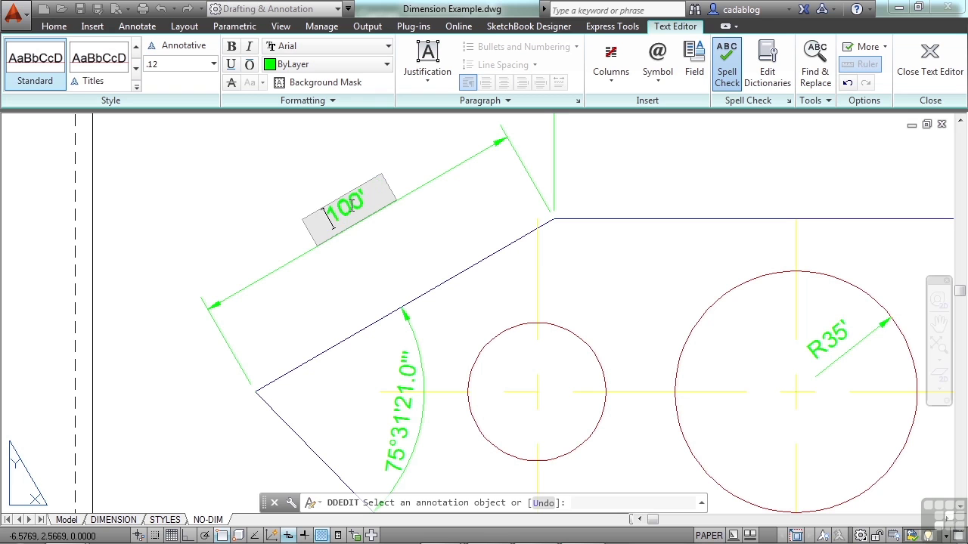
pyautogui.press('Delete')
pyautogui.press('Delete')
pyautogui.press('Delete')
pyautogui.write('99')
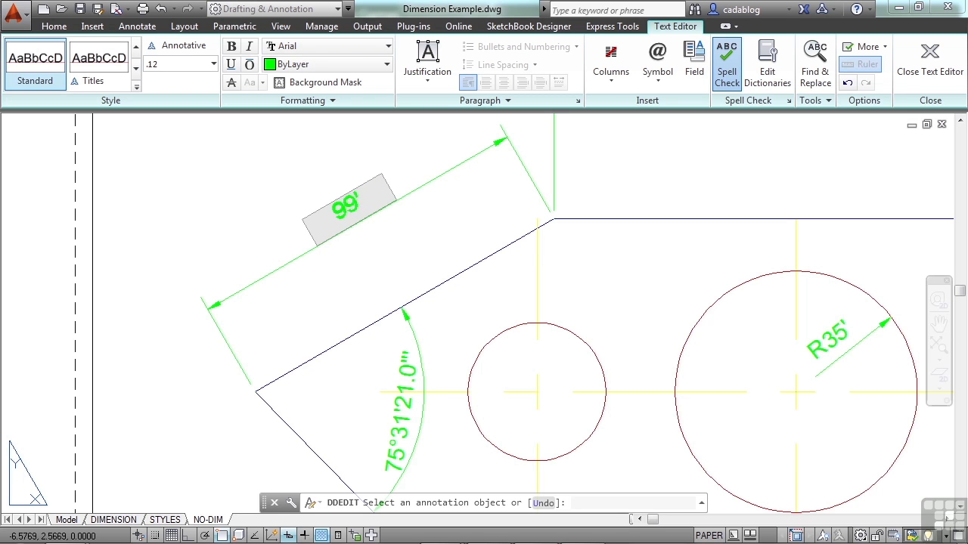
pyautogui.click(294, 156)
pyautogui.scroll(-2, 364, 288)
pyautogui.scroll(-2, 364, 288)
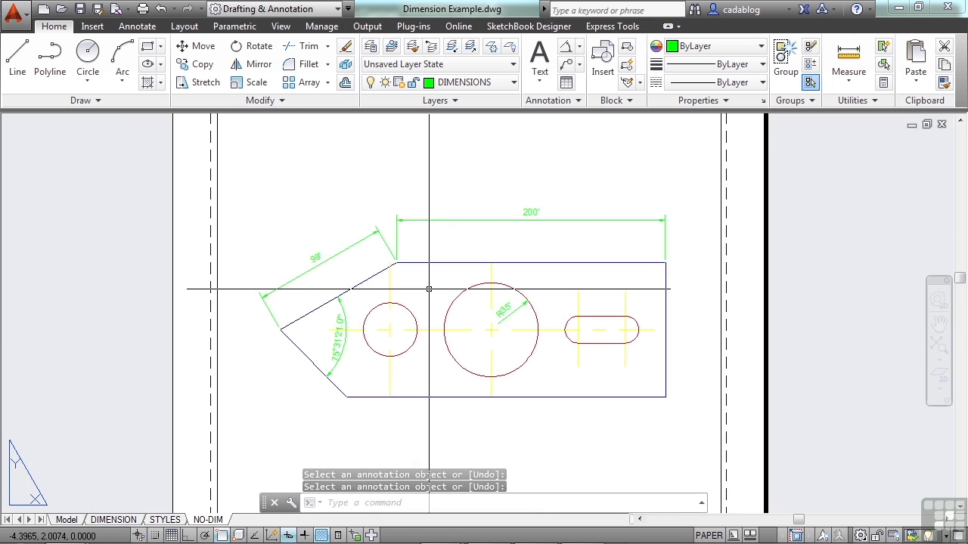